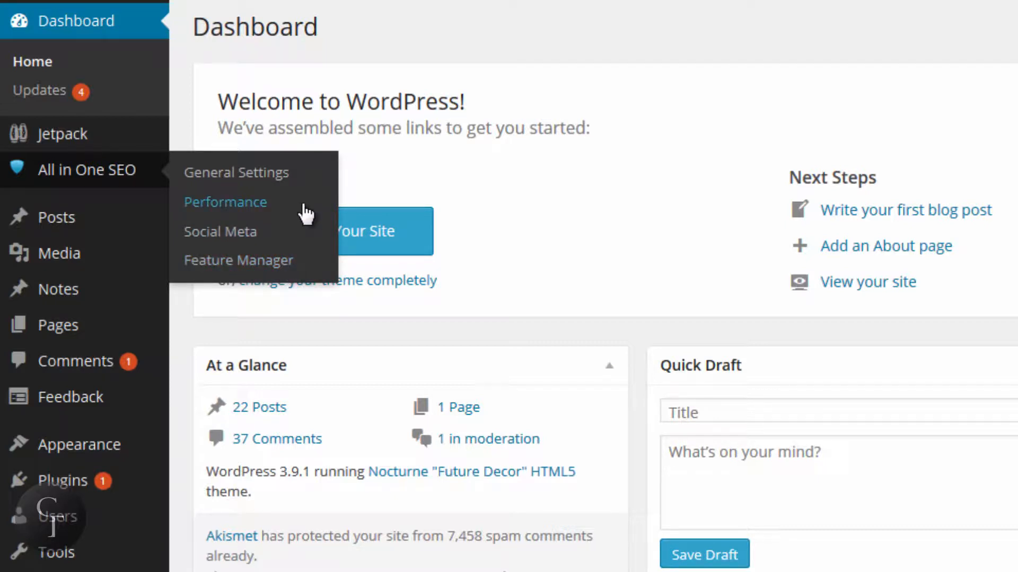
# Step: Open the All in One SEO general settings and look over the home page, keyword and title settings
pyautogui.click(242, 174)
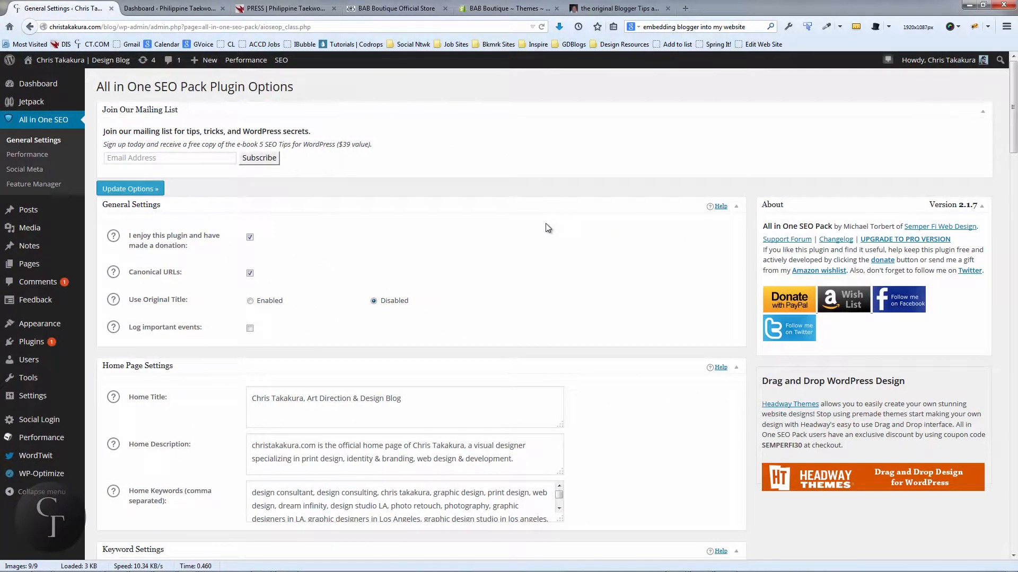
pyautogui.scroll(-3, 545, 224)
pyautogui.scroll(3, 545, 223)
pyautogui.scroll(-3, 547, 228)
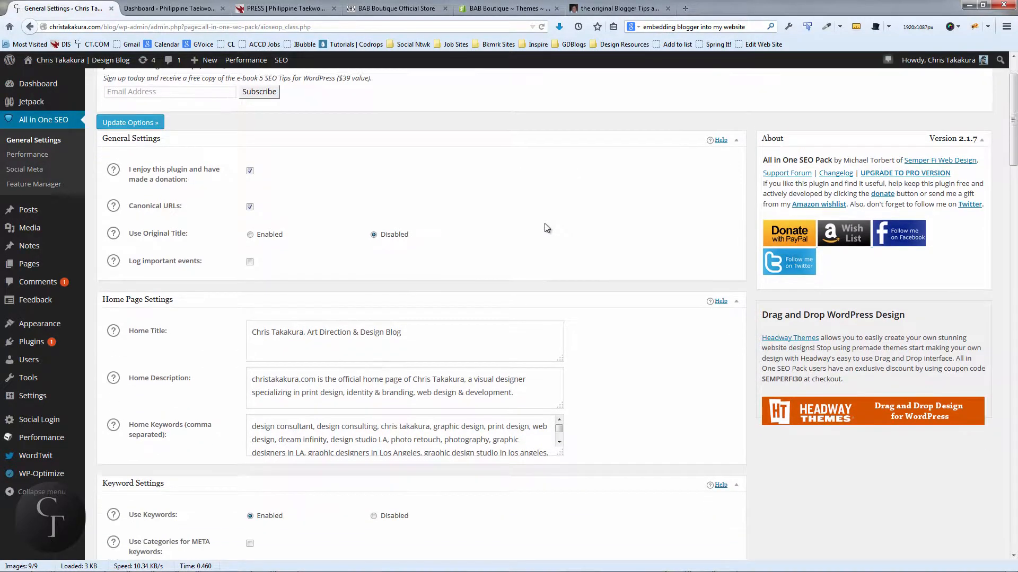
pyautogui.scroll(-3, 543, 224)
pyautogui.scroll(3, 543, 223)
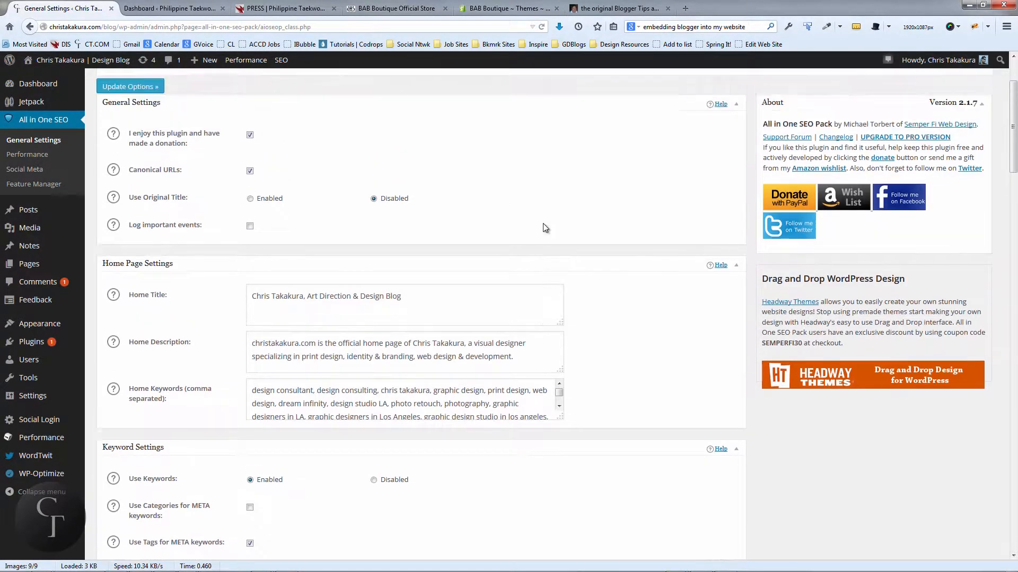
pyautogui.middleClick(393, 237)
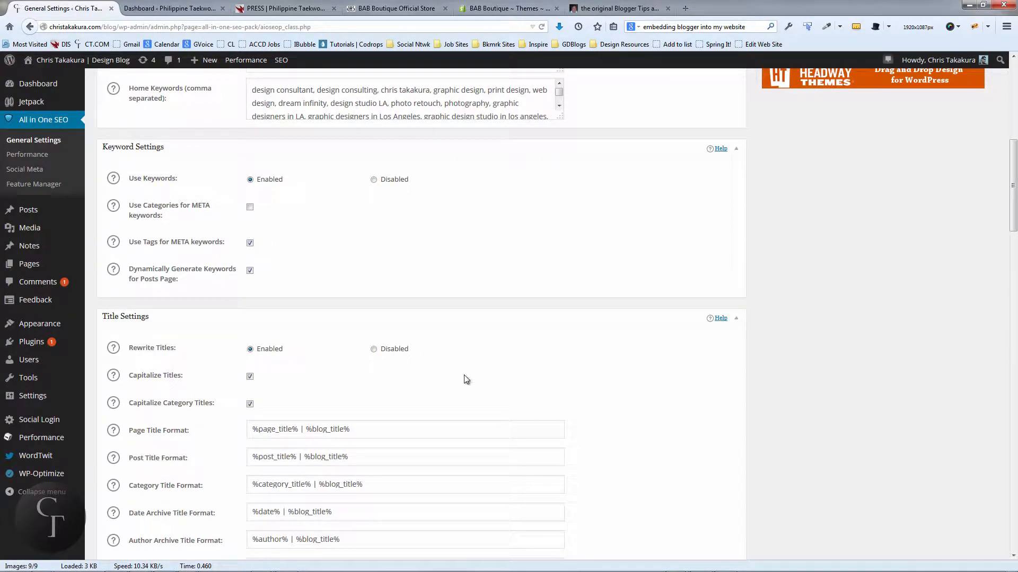
pyautogui.scroll(10, 465, 379)
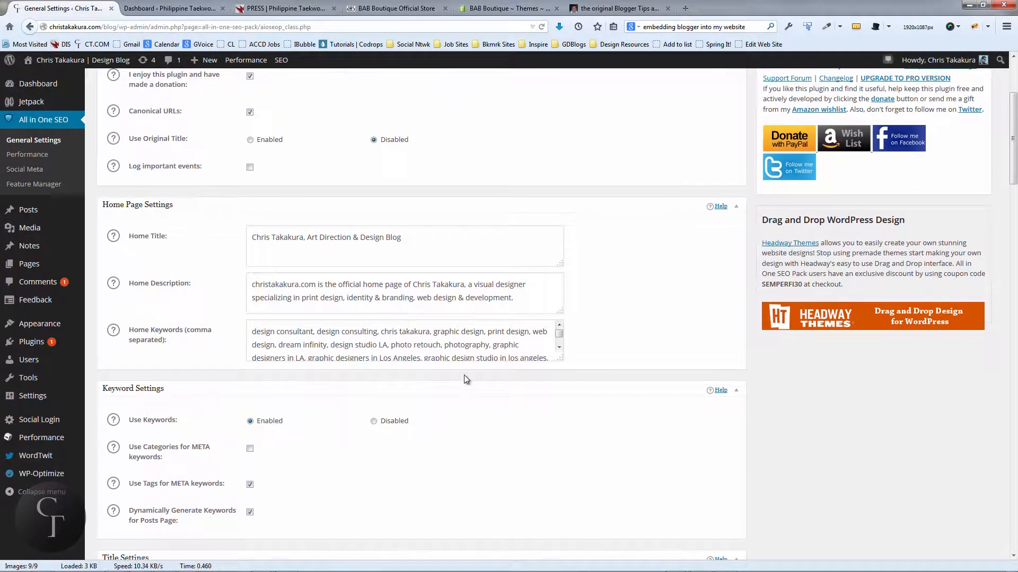
# Step: Examine the Home Title text in the Home Page Settings by highlighting it
pyautogui.click(423, 237)
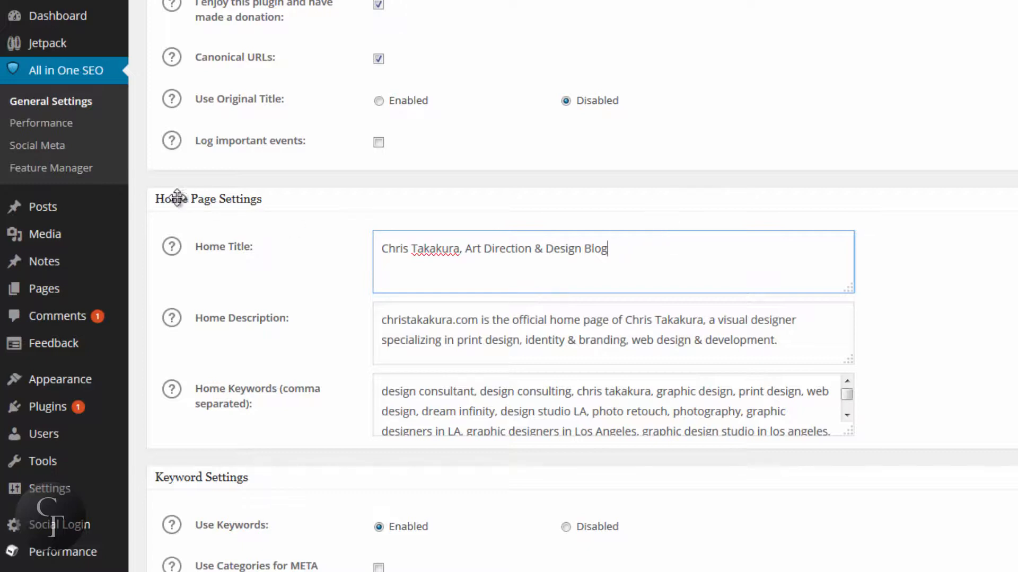
pyautogui.moveTo(613, 250); pyautogui.dragTo(336, 240)
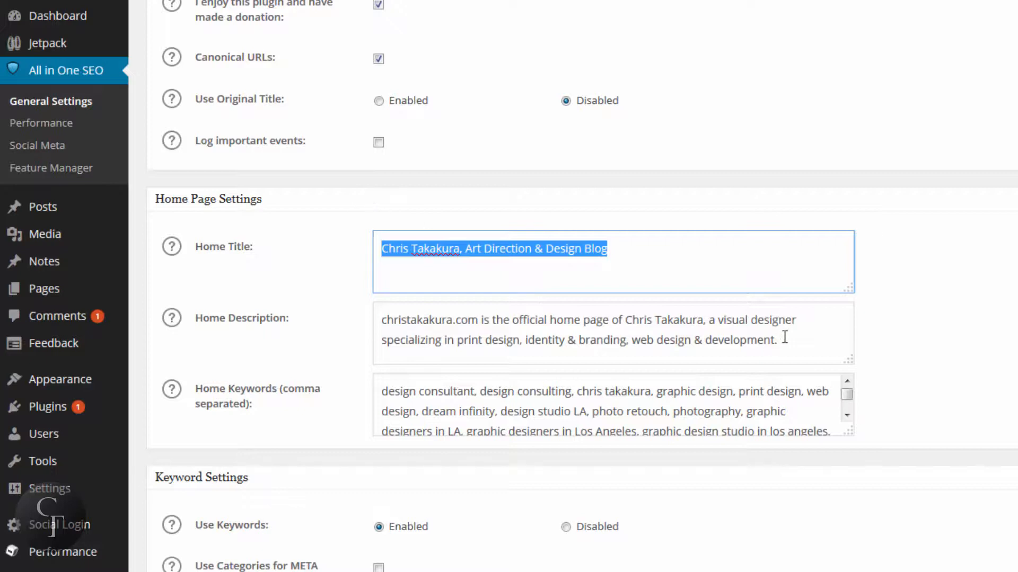
pyautogui.click(651, 242)
pyautogui.moveTo(652, 244); pyautogui.dragTo(374, 248)
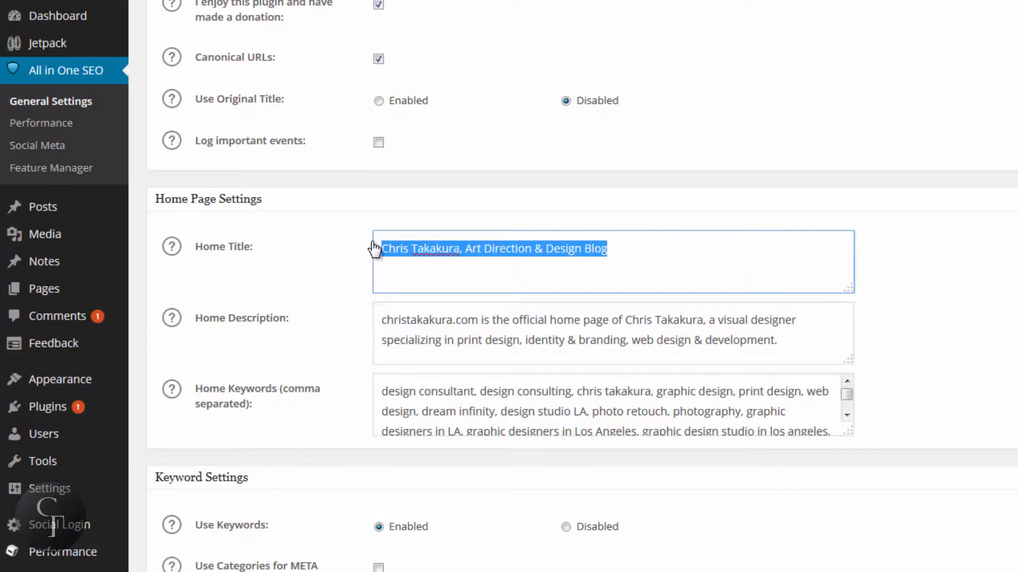
pyautogui.click(652, 252)
pyautogui.moveTo(651, 253); pyautogui.dragTo(365, 246)
pyautogui.click(655, 251)
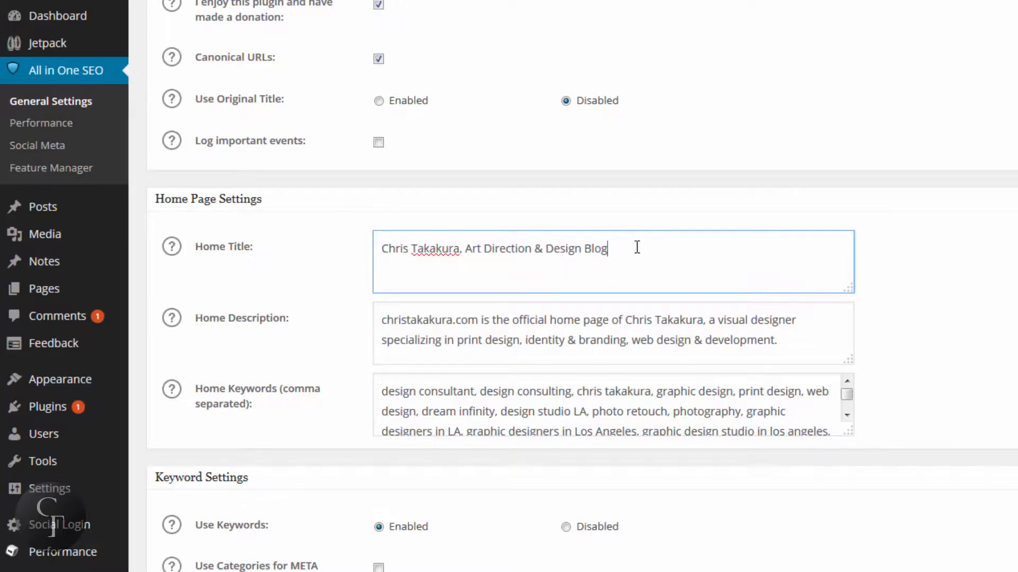
pyautogui.moveTo(636, 248); pyautogui.dragTo(374, 245)
pyautogui.click(635, 242)
pyautogui.moveTo(613, 244); pyautogui.dragTo(362, 244)
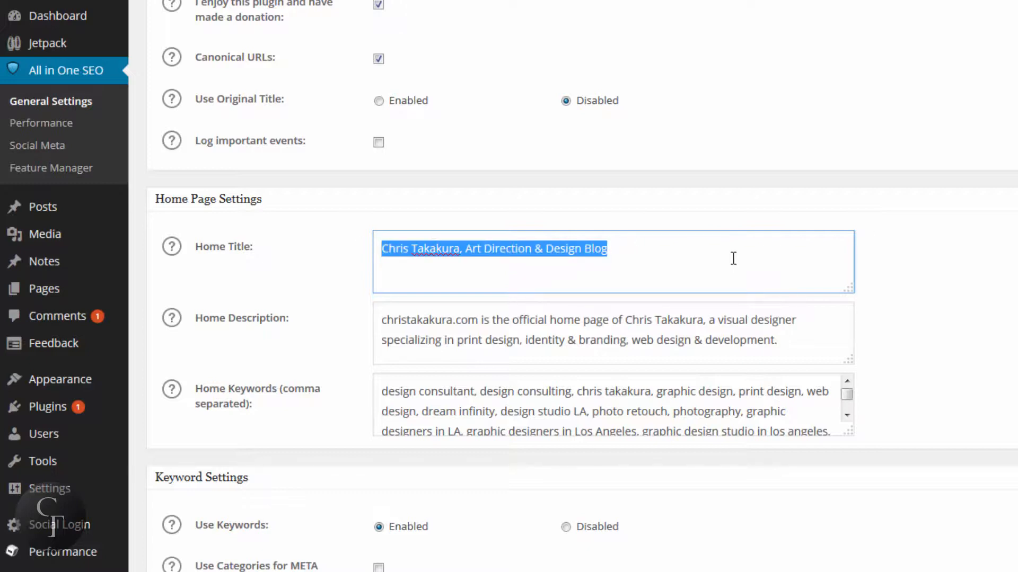
pyautogui.click(694, 252)
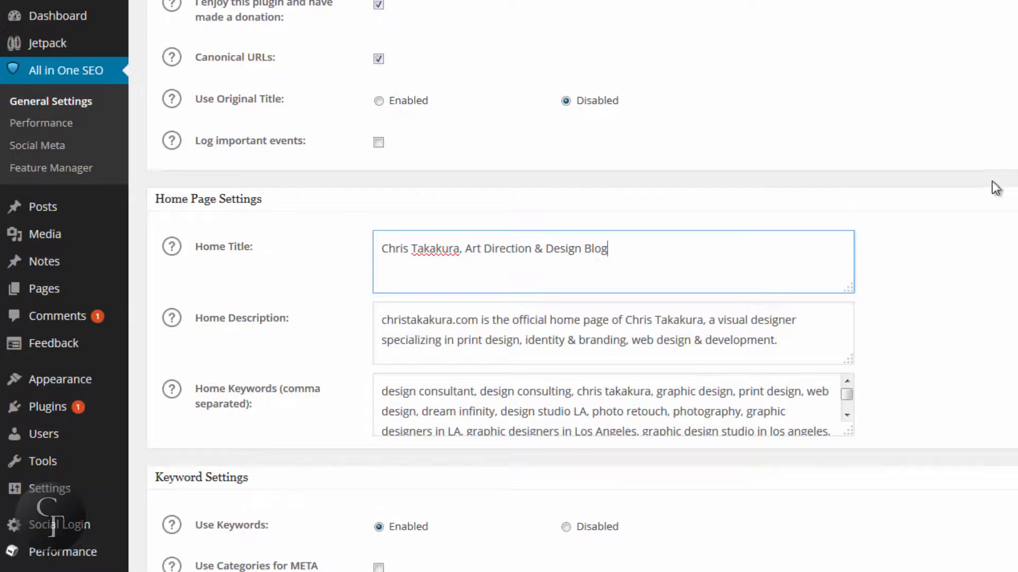
# Step: Show the help note for the Home Description field and examine the description text by highlighting it
pyautogui.click(803, 342)
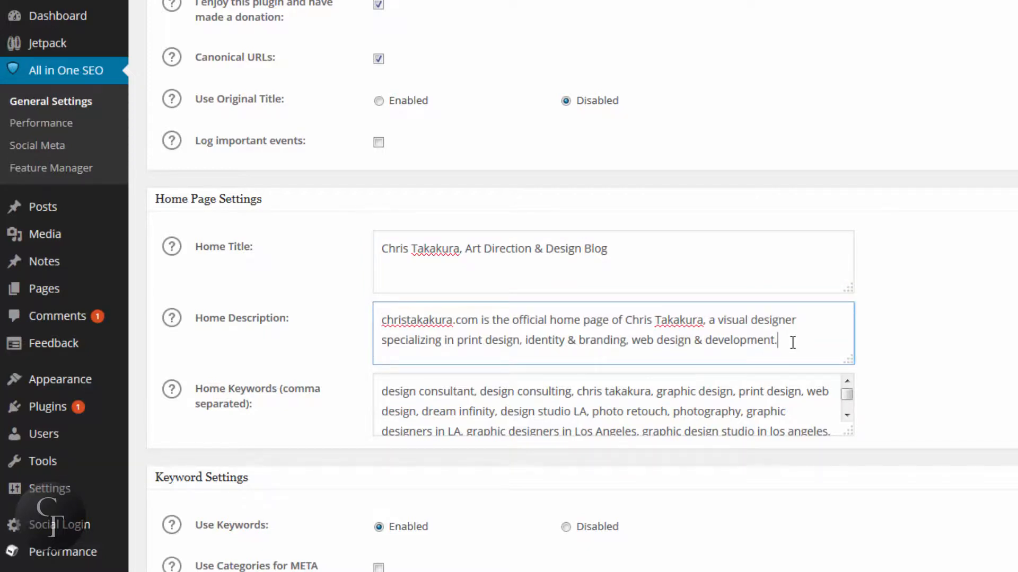
pyautogui.moveTo(790, 343); pyautogui.dragTo(374, 325)
pyautogui.click(375, 322)
pyautogui.click(175, 324)
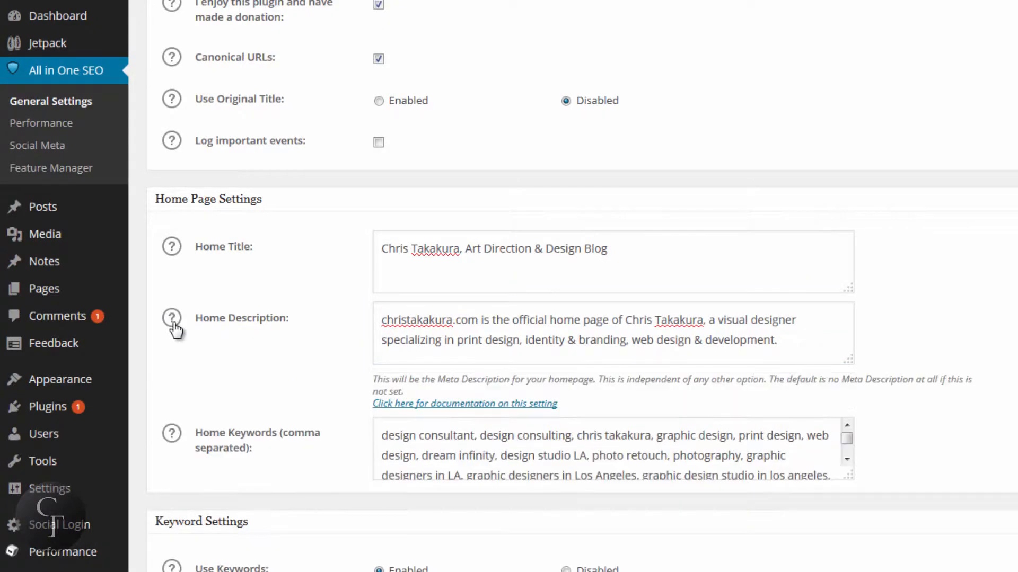
pyautogui.click(443, 325)
pyautogui.moveTo(505, 328); pyautogui.dragTo(510, 328)
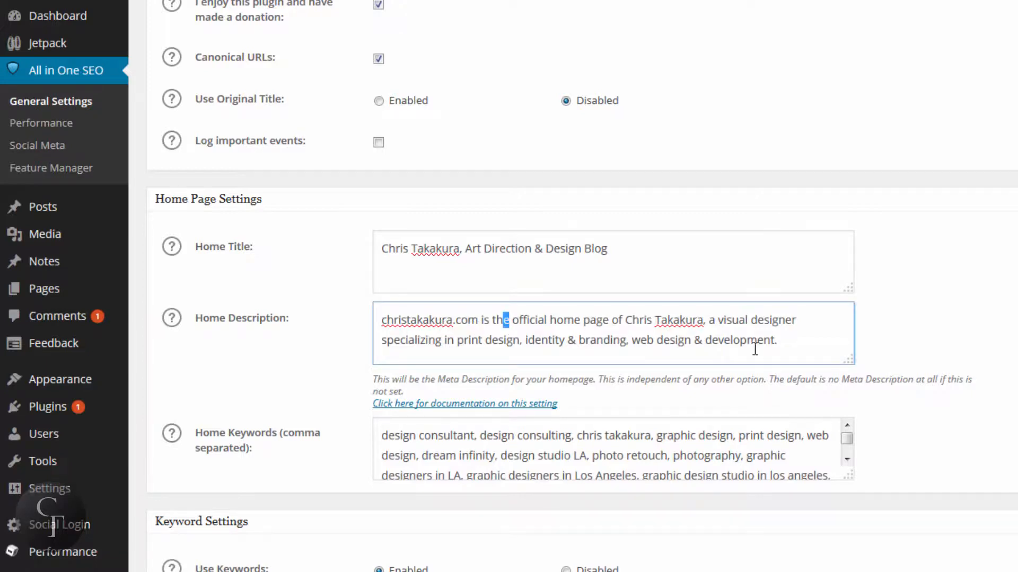
pyautogui.click(780, 345)
pyautogui.moveTo(778, 344); pyautogui.dragTo(382, 320)
pyautogui.click(381, 323)
pyautogui.click(822, 348)
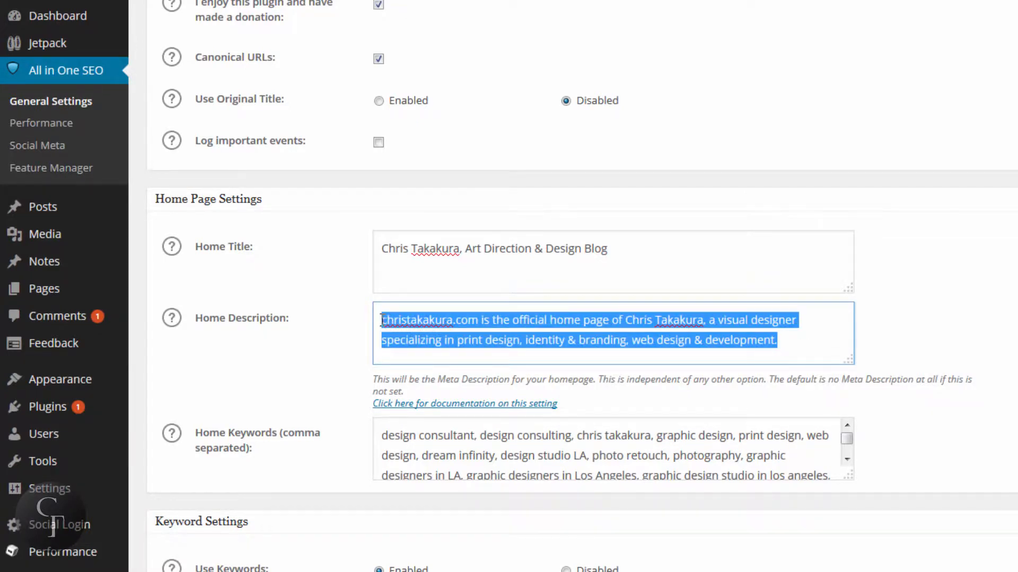
pyautogui.click(382, 320)
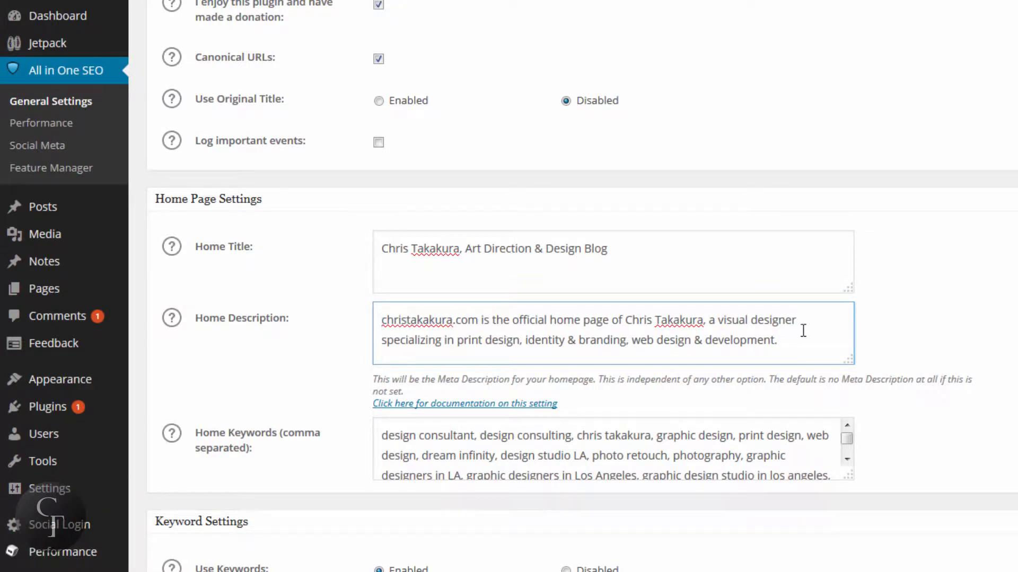
pyautogui.click(796, 340)
# Step: Enlarge the Home Keywords box and examine its comma-separated keywords from beginning to end
pyautogui.moveTo(849, 476); pyautogui.dragTo(859, 537)
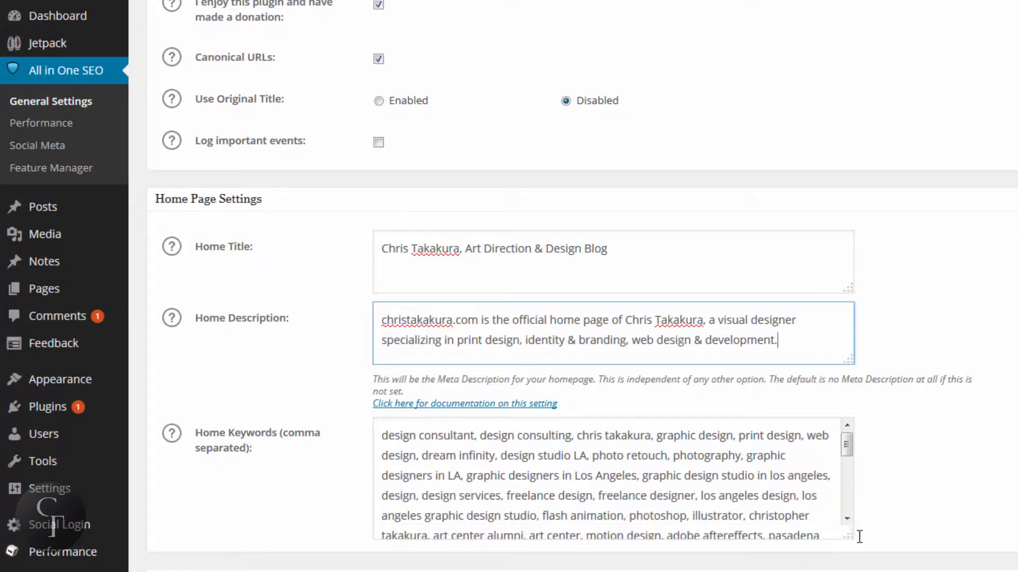
pyautogui.click(382, 436)
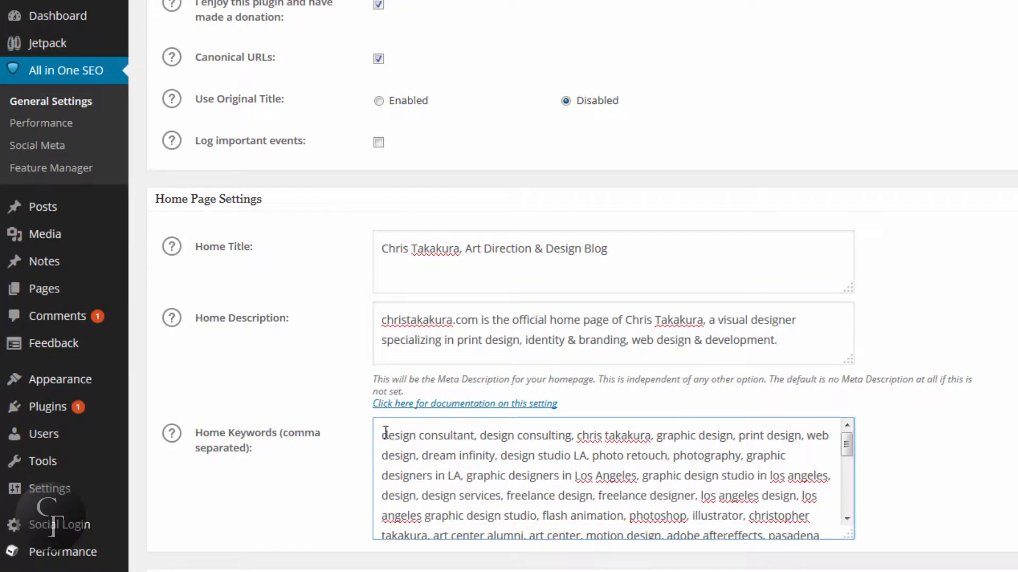
pyautogui.moveTo(382, 432); pyautogui.dragTo(683, 475)
pyautogui.click(686, 475)
pyautogui.moveTo(621, 436); pyautogui.dragTo(675, 469)
pyautogui.click(674, 469)
pyautogui.moveTo(846, 445)
pyautogui.mouseDown()
pyautogui.moveTo(846, 507)
pyautogui.moveTo(852, 437)
pyautogui.mouseUp()
pyautogui.click(514, 445)
pyautogui.scroll(-3, 517, 447)
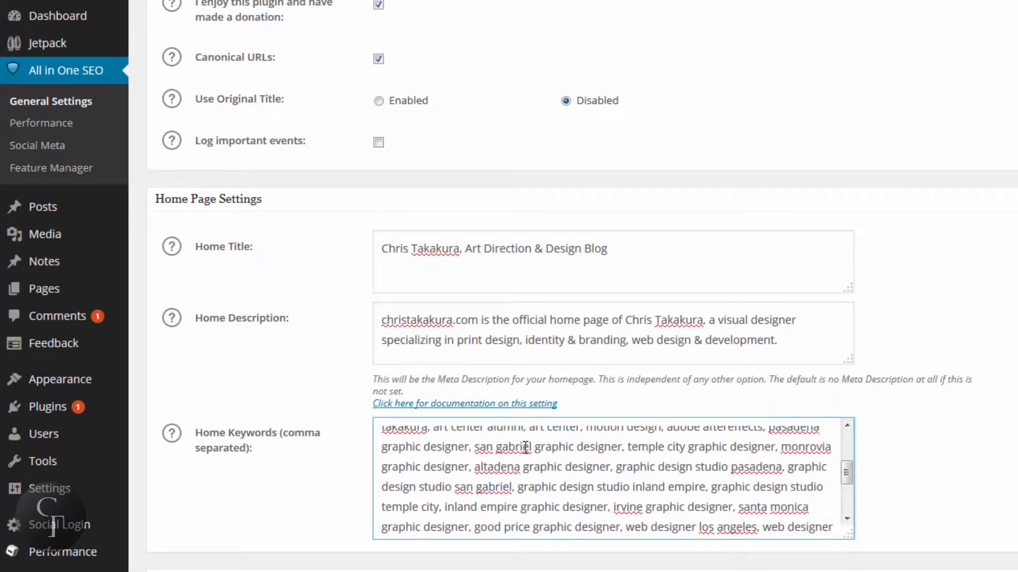
pyautogui.scroll(-3, 525, 447)
pyautogui.scroll(6, 546, 474)
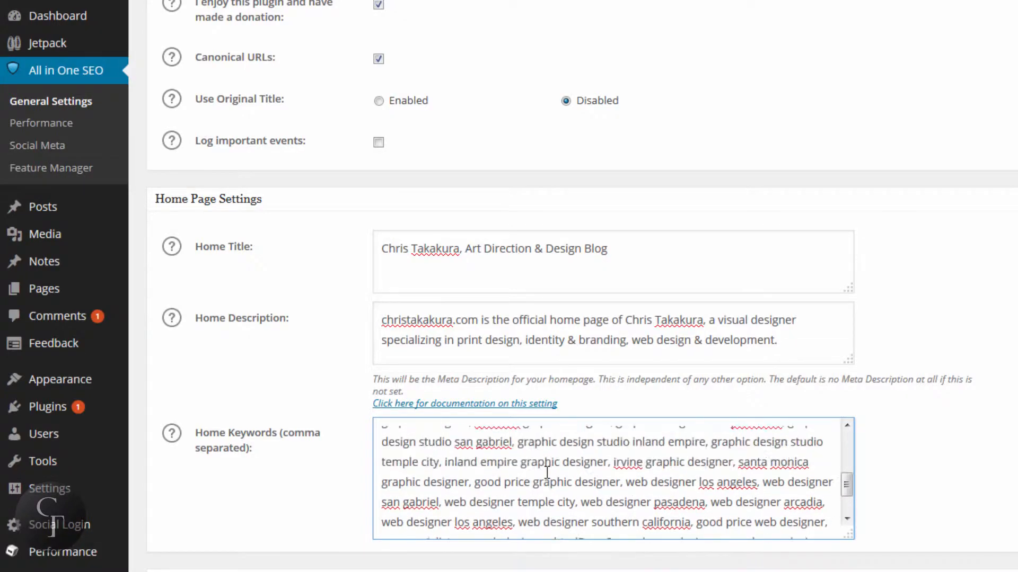
pyautogui.scroll(5, 550, 473)
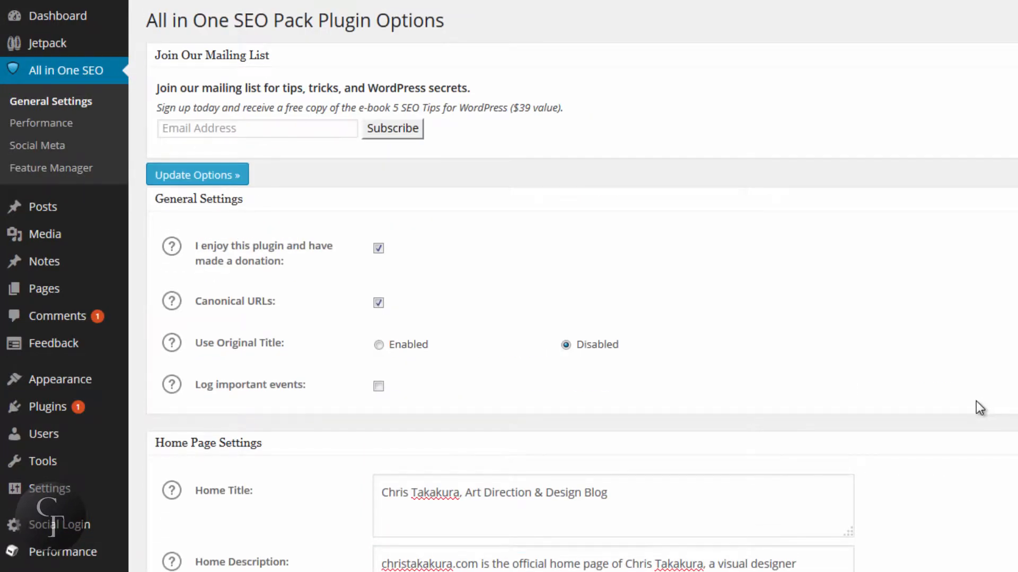
# Step: Open the list of all posts and look through their titles, categories and tags
pyautogui.scroll(-5, 940, 400)
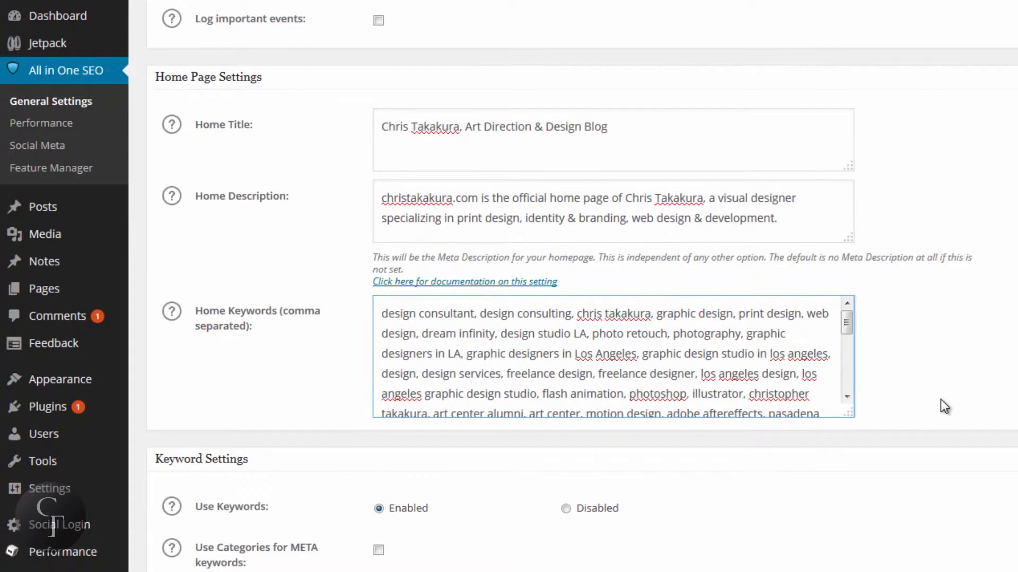
pyautogui.scroll(5, 940, 399)
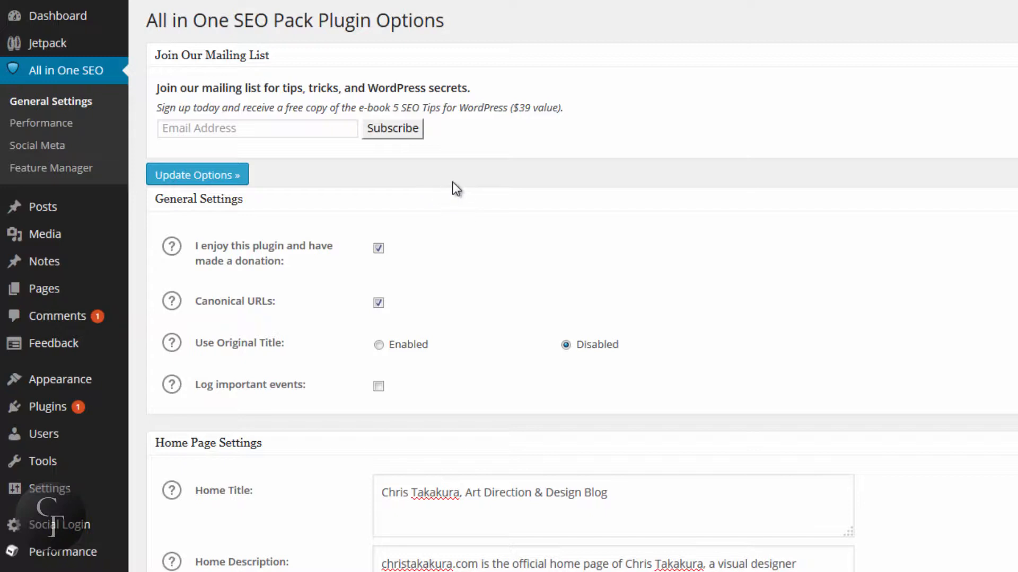
pyautogui.moveTo(46, 207)
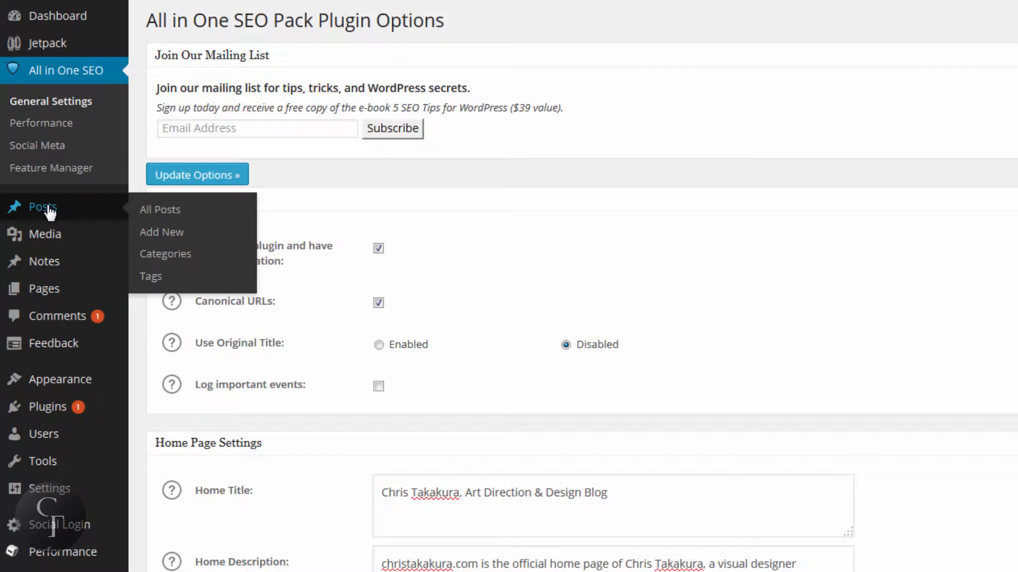
pyautogui.click(49, 211)
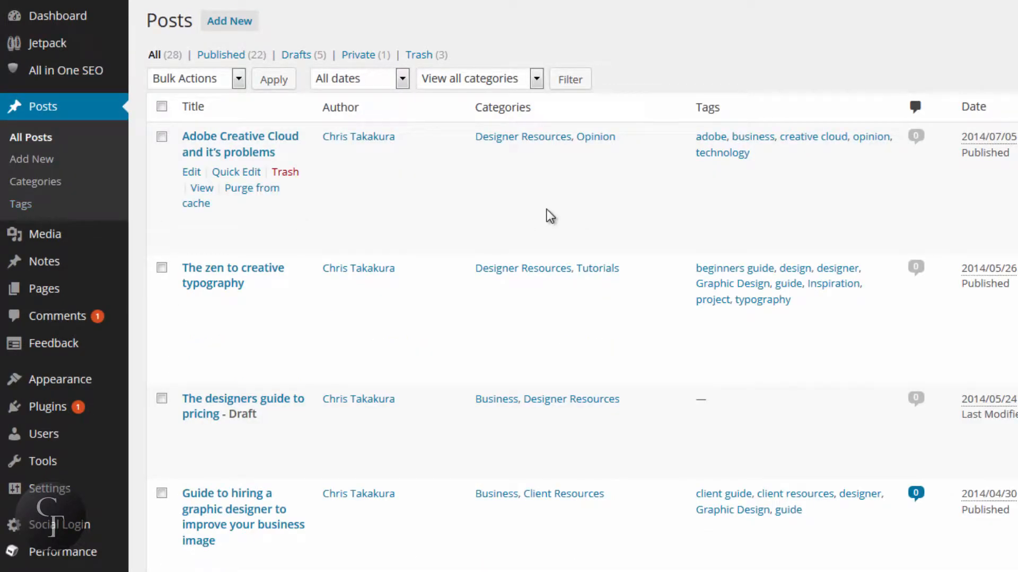
pyautogui.scroll(-14, 546, 209)
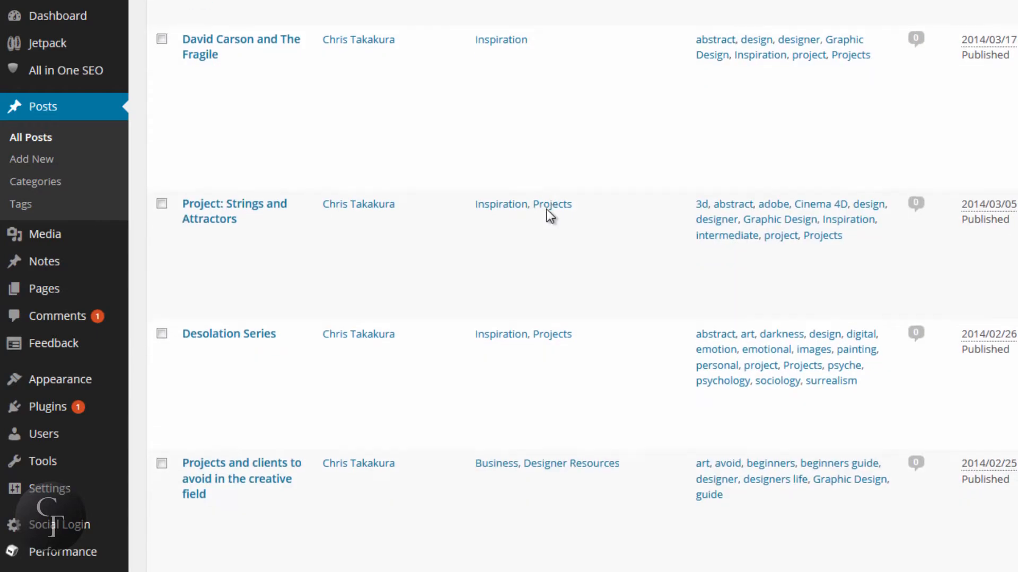
pyautogui.scroll(-11, 546, 209)
pyautogui.scroll(13, 545, 208)
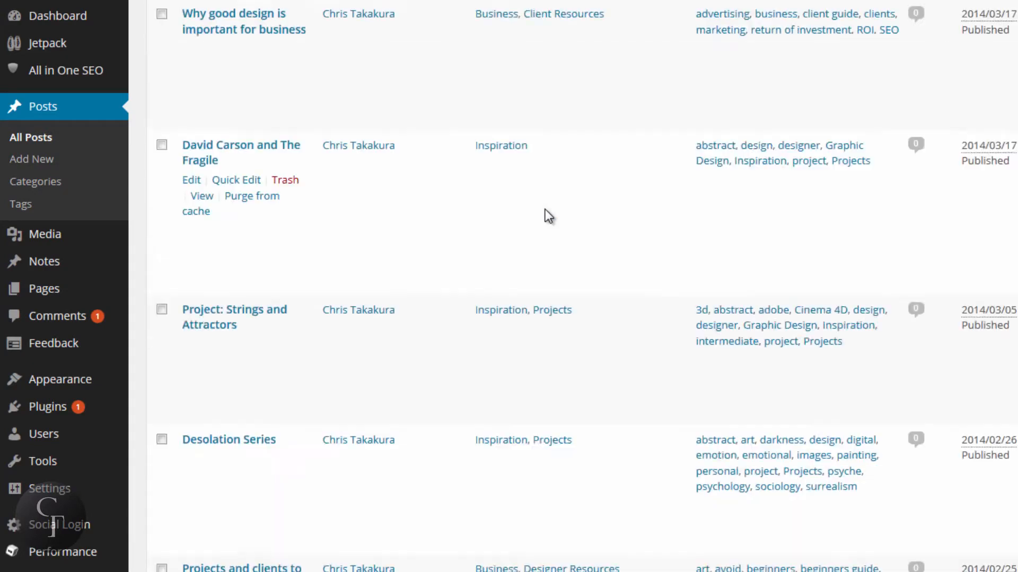
pyautogui.scroll(12, 545, 208)
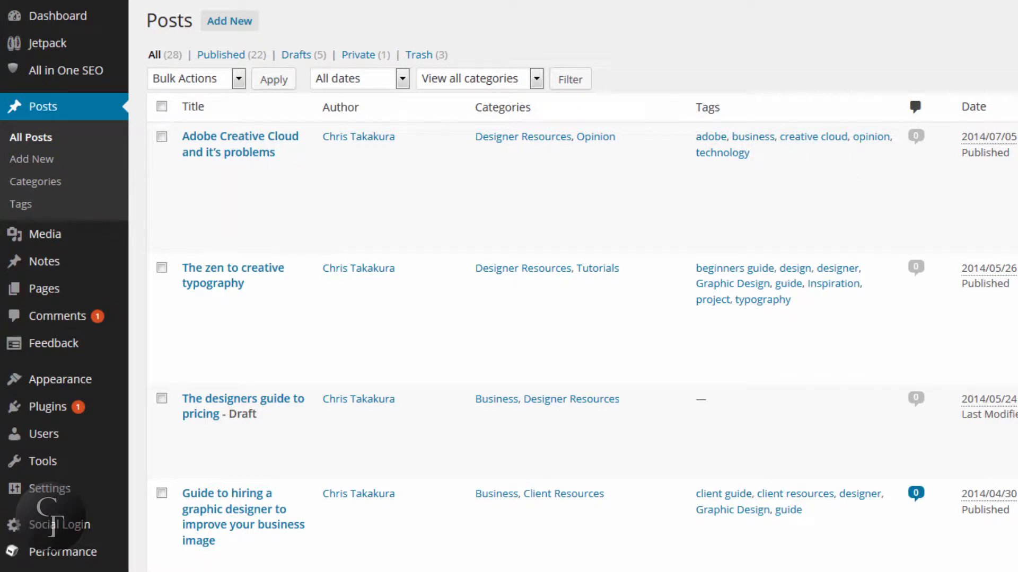
# Step: Open the post "Adobe Creative Cloud and it's problems" for editing and find its All in One SEO Pack section
pyautogui.moveTo(534, 196)
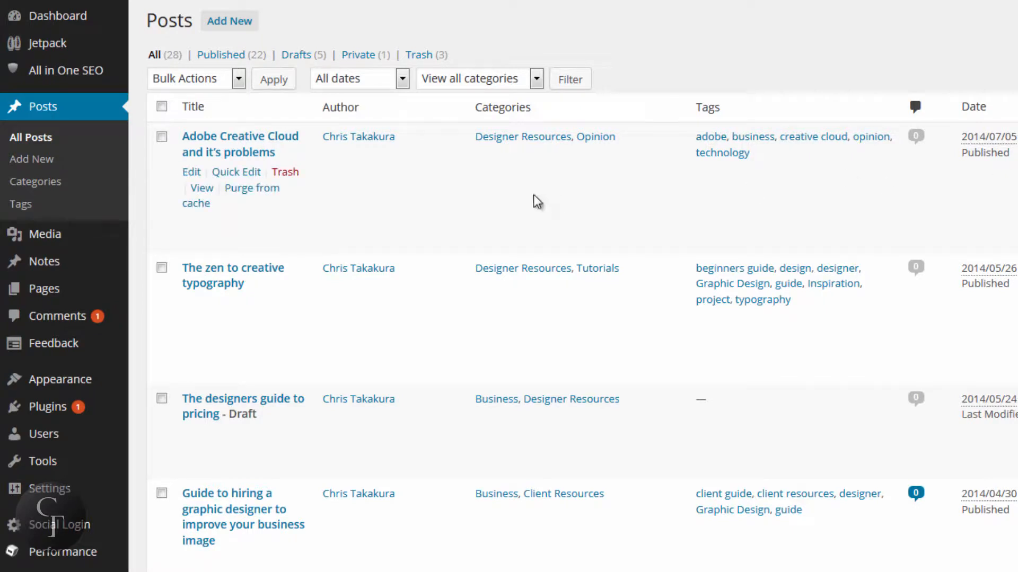
pyautogui.click(187, 175)
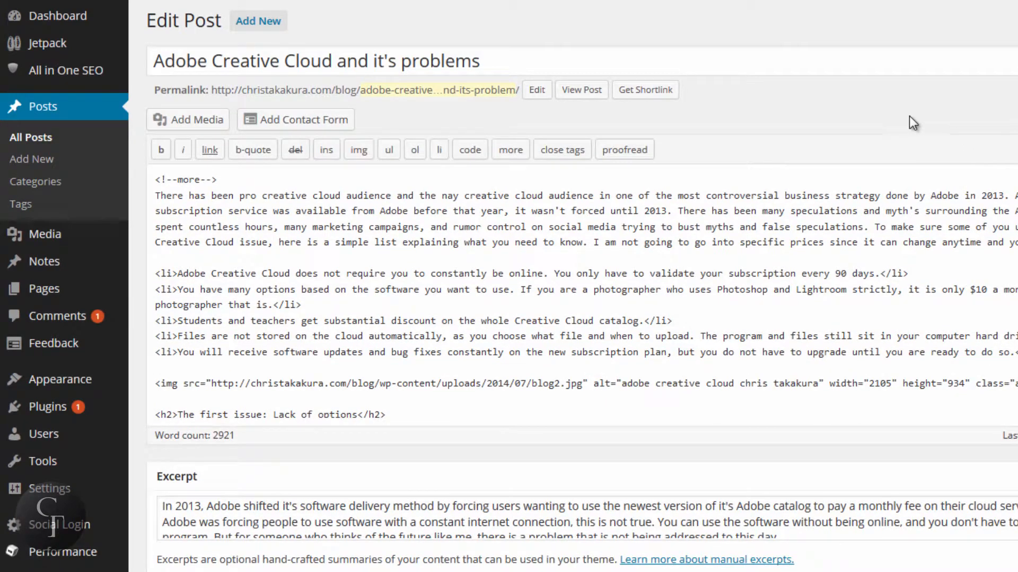
pyautogui.scroll(-10, 901, 115)
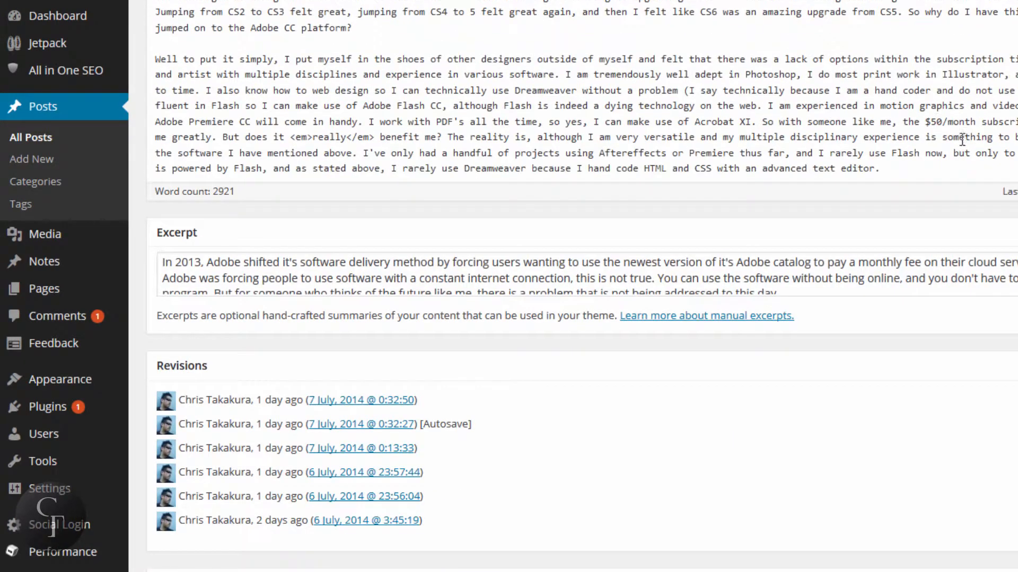
pyautogui.scroll(3, 582, 286)
pyautogui.scroll(-5, 582, 286)
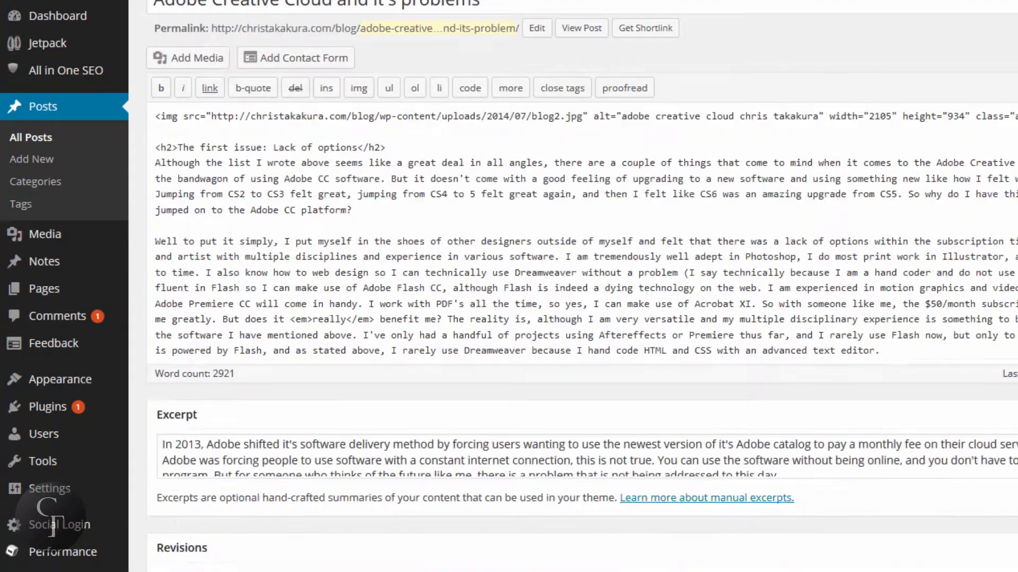
pyautogui.scroll(-1, 980, 138)
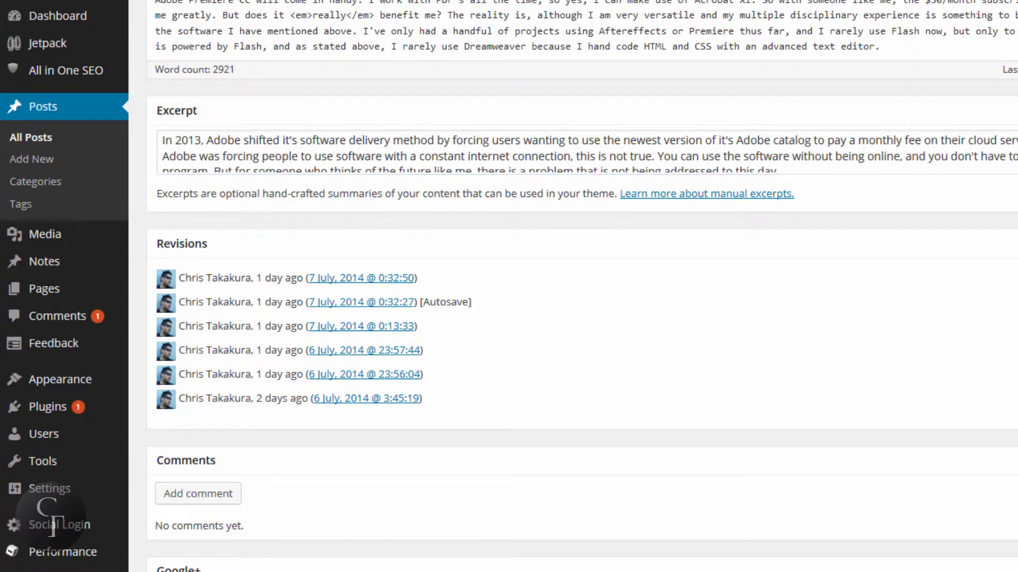
pyautogui.scroll(-4, 131, 59)
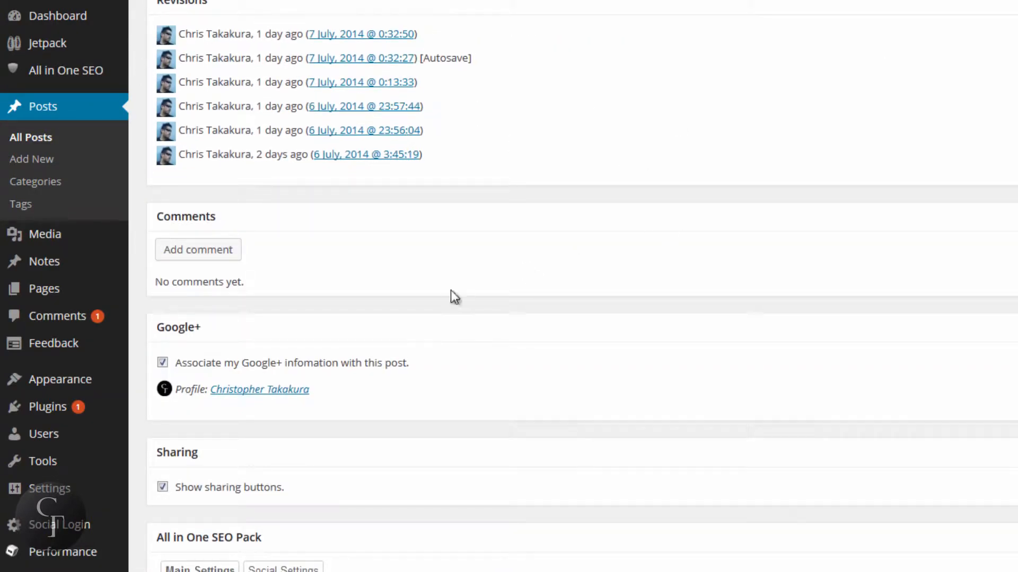
pyautogui.scroll(-2, 588, 298)
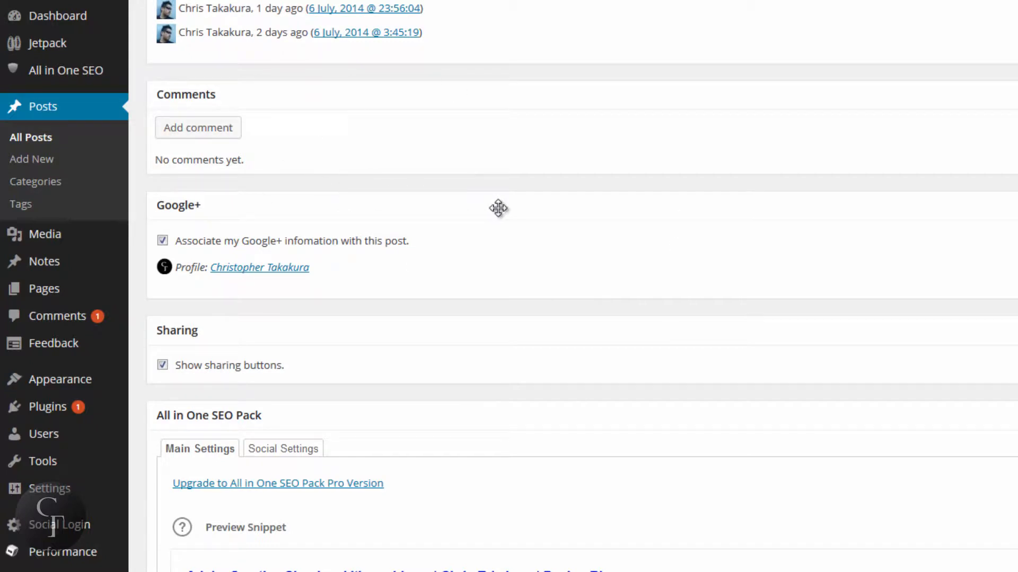
pyautogui.scroll(-2, 498, 208)
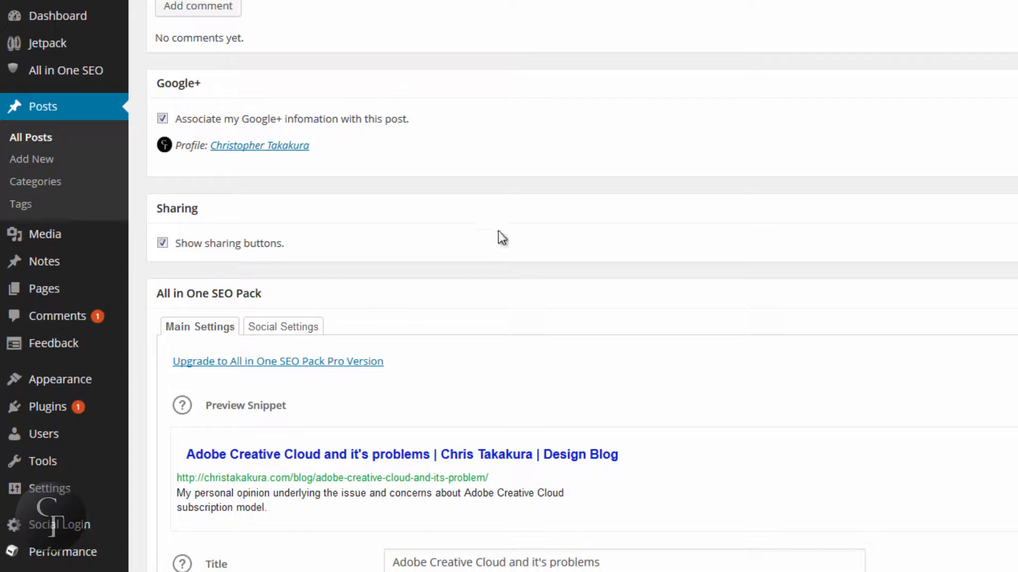
# Step: Examine the post's preview snippet, SEO title and title character count, highlighting the title text and the count
pyautogui.scroll(-2, 543, 199)
pyautogui.scroll(-2, 542, 199)
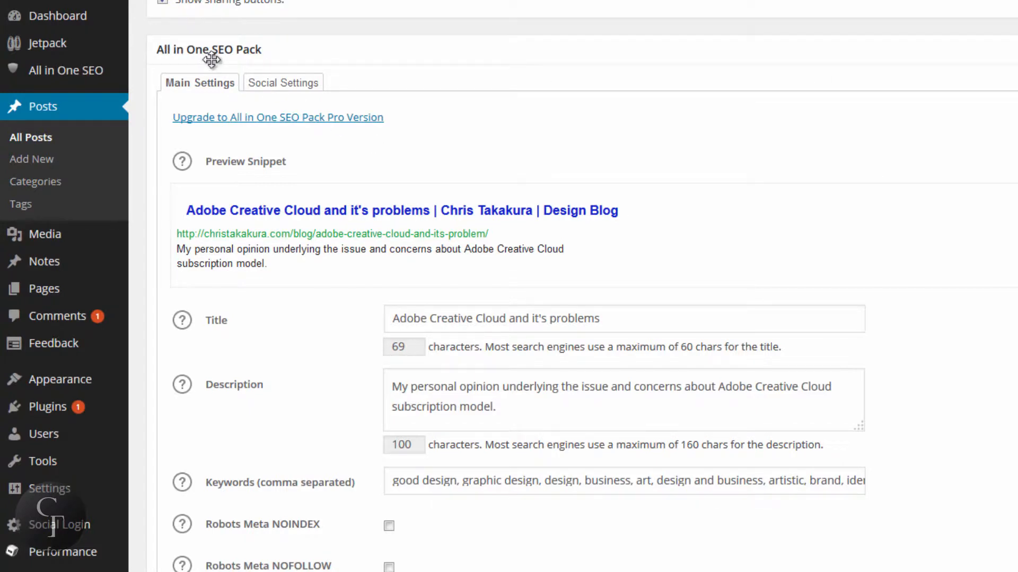
pyautogui.scroll(-2, 956, 223)
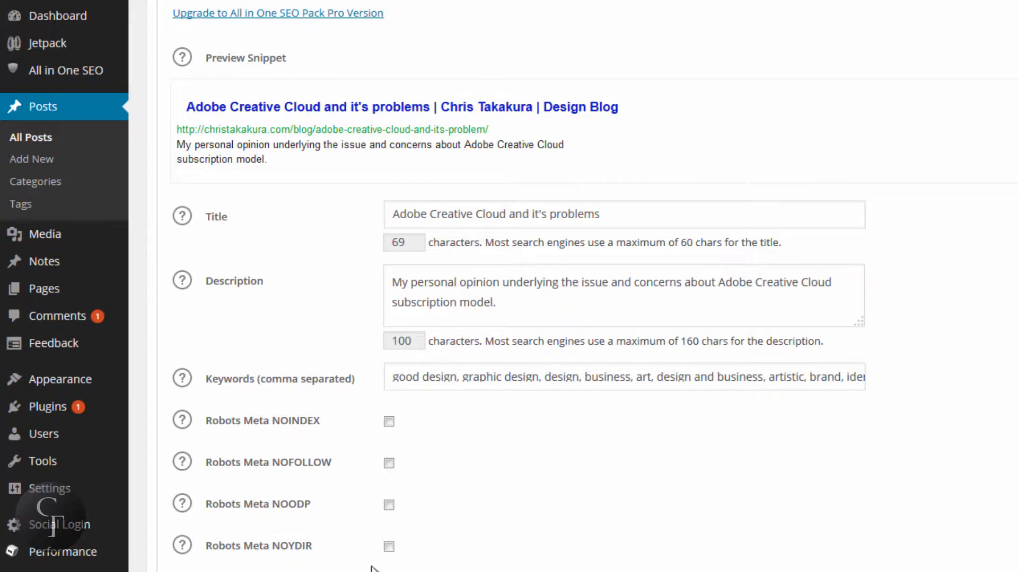
pyautogui.click(650, 218)
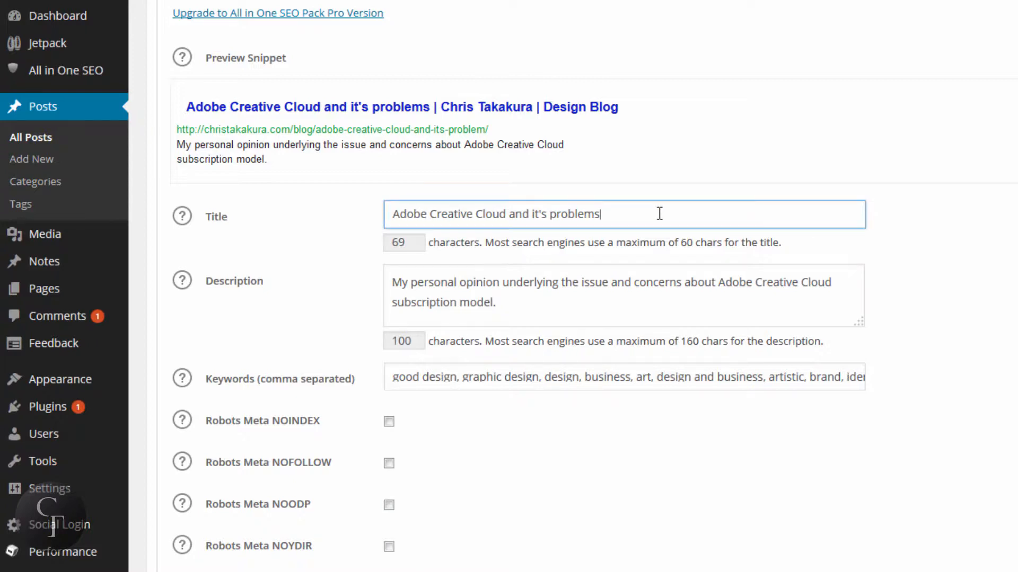
pyautogui.tripleClick(627, 214)
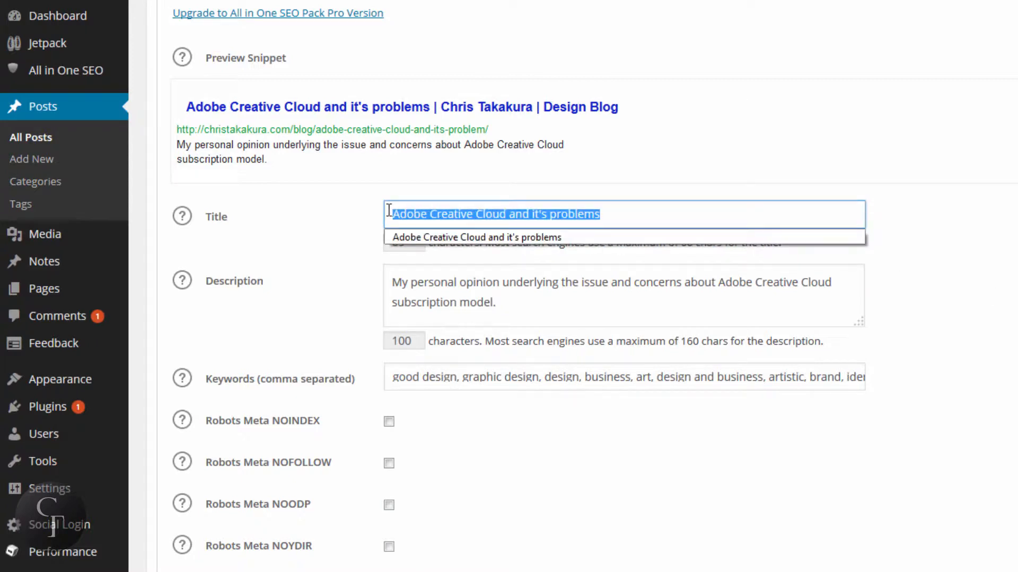
pyautogui.click(646, 212)
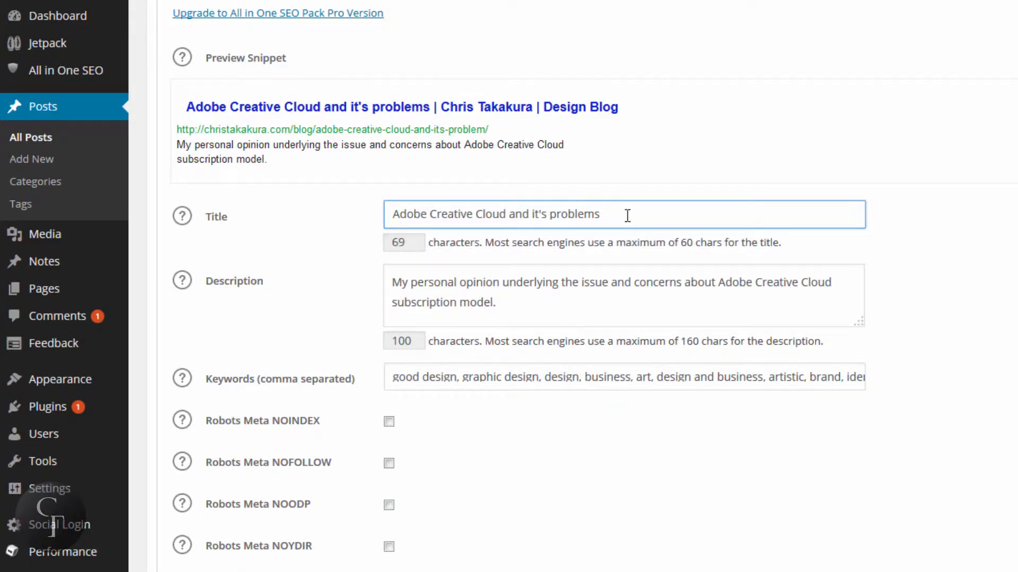
pyautogui.moveTo(627, 216); pyautogui.dragTo(362, 216)
pyautogui.click(923, 310)
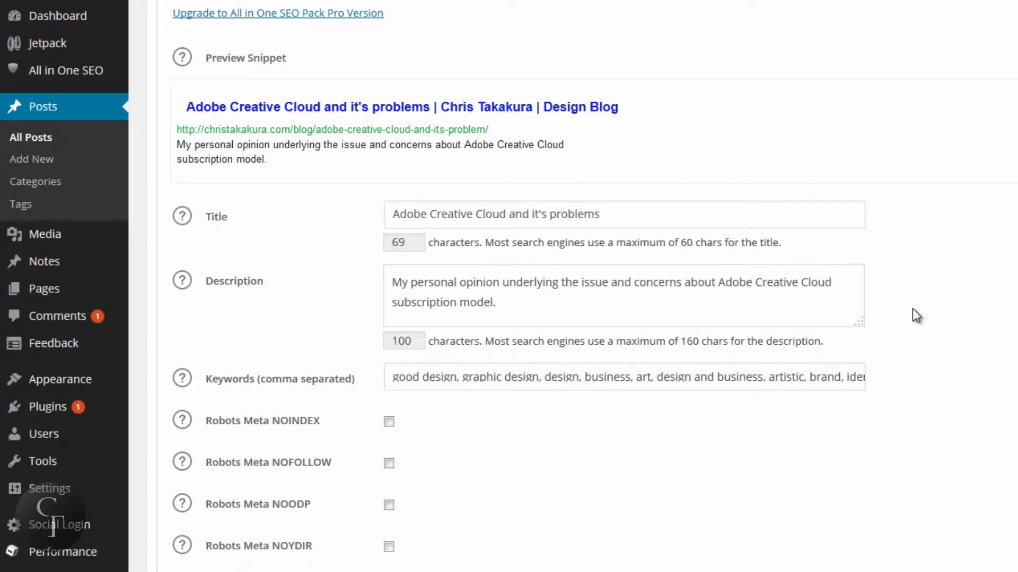
pyautogui.click(630, 218)
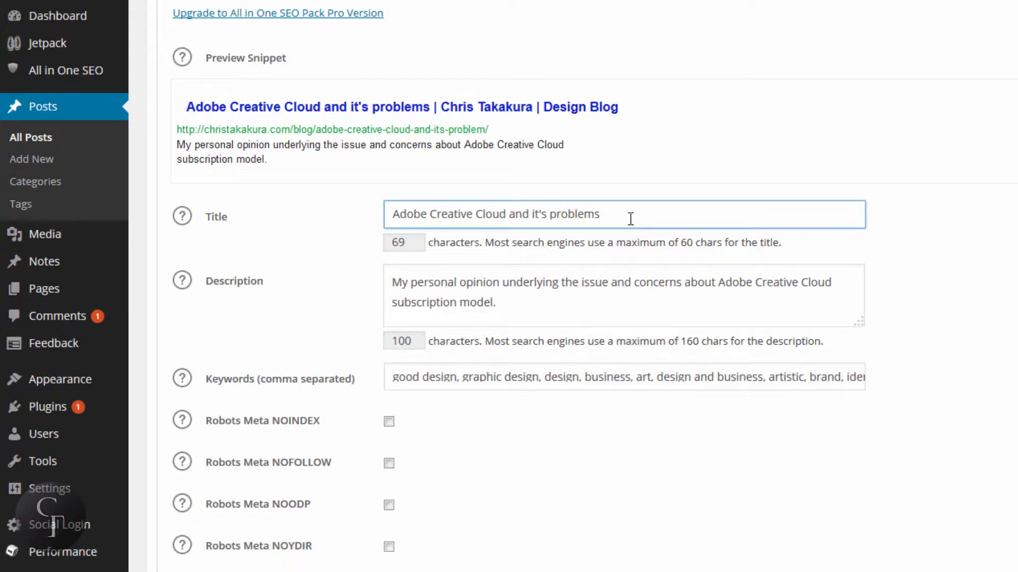
pyautogui.moveTo(412, 244); pyautogui.dragTo(351, 246)
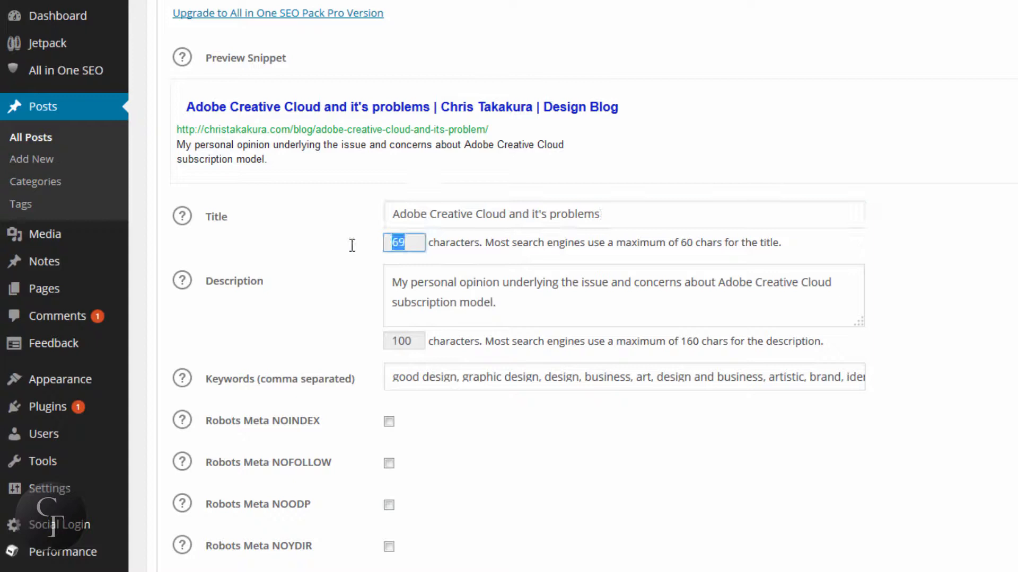
pyautogui.click(420, 242)
# Step: Shorten the post's SEO title to "Adobe Creative Cloud" by removing "and it's problems"
pyautogui.click(612, 210)
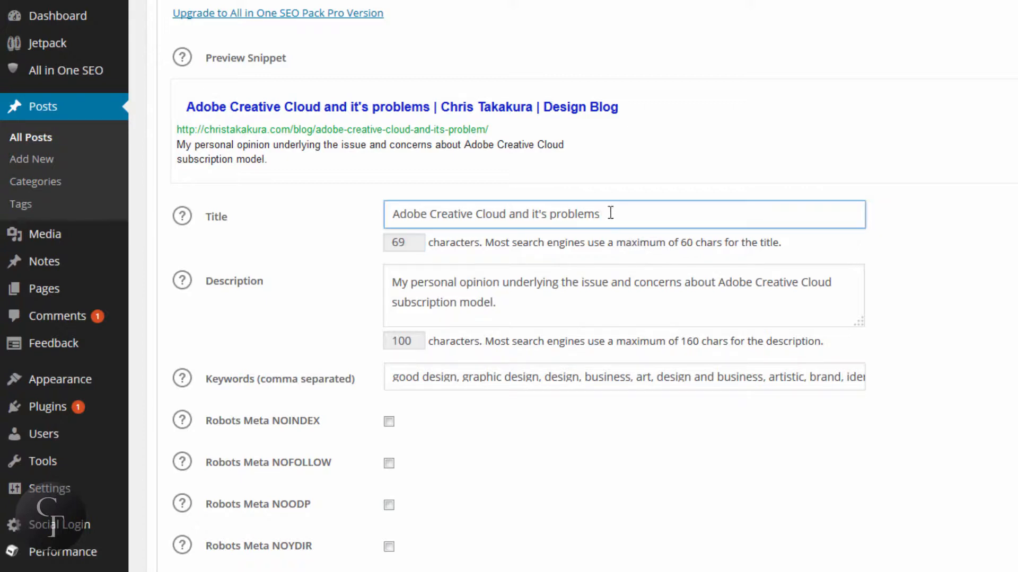
pyautogui.moveTo(609, 213); pyautogui.dragTo(504, 214)
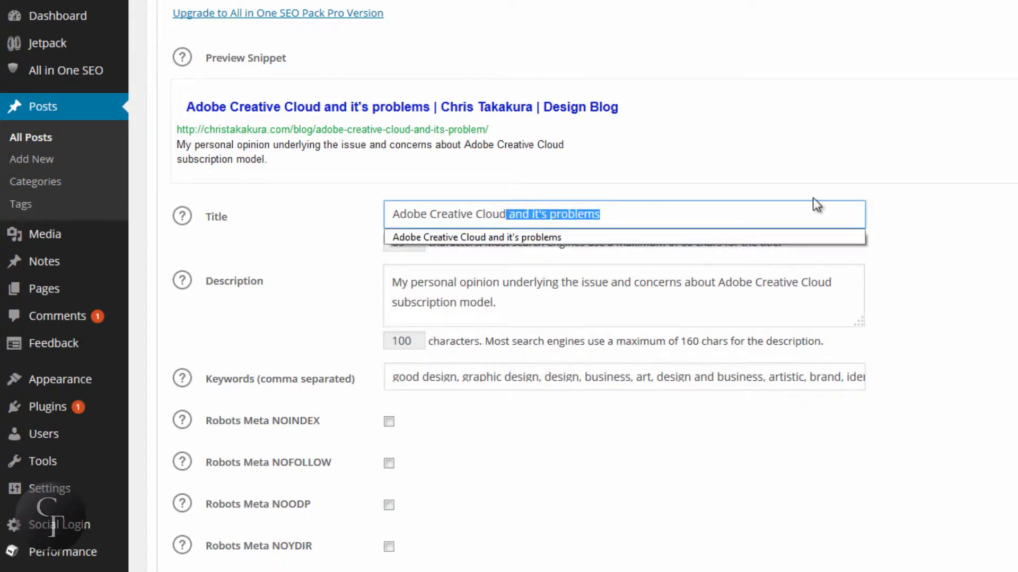
pyautogui.press('BackSpace')
pyautogui.click(915, 161)
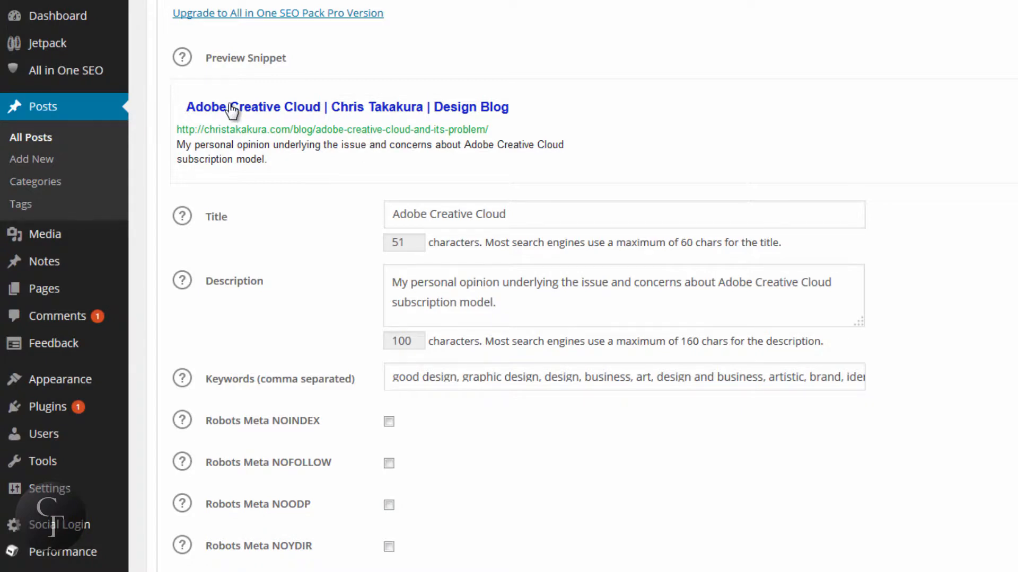
# Step: Examine the post's SEO description and its comma-separated keywords by highlighting their text
pyautogui.click(536, 298)
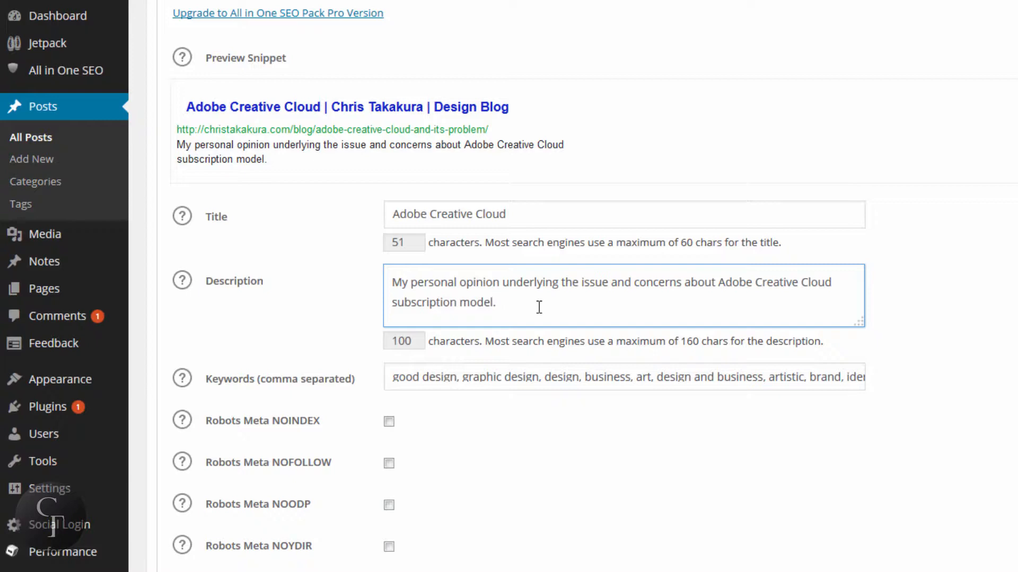
pyautogui.moveTo(516, 304); pyautogui.dragTo(393, 282)
pyautogui.click(395, 282)
pyautogui.click(672, 386)
pyautogui.moveTo(649, 384); pyautogui.dragTo(765, 376)
pyautogui.click(436, 378)
pyautogui.click(935, 378)
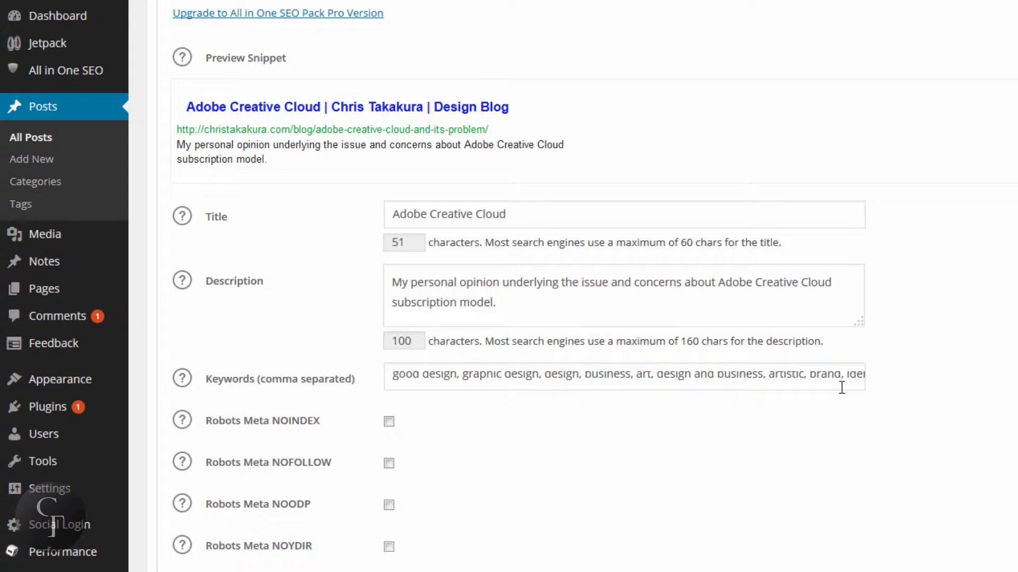
pyautogui.click(488, 286)
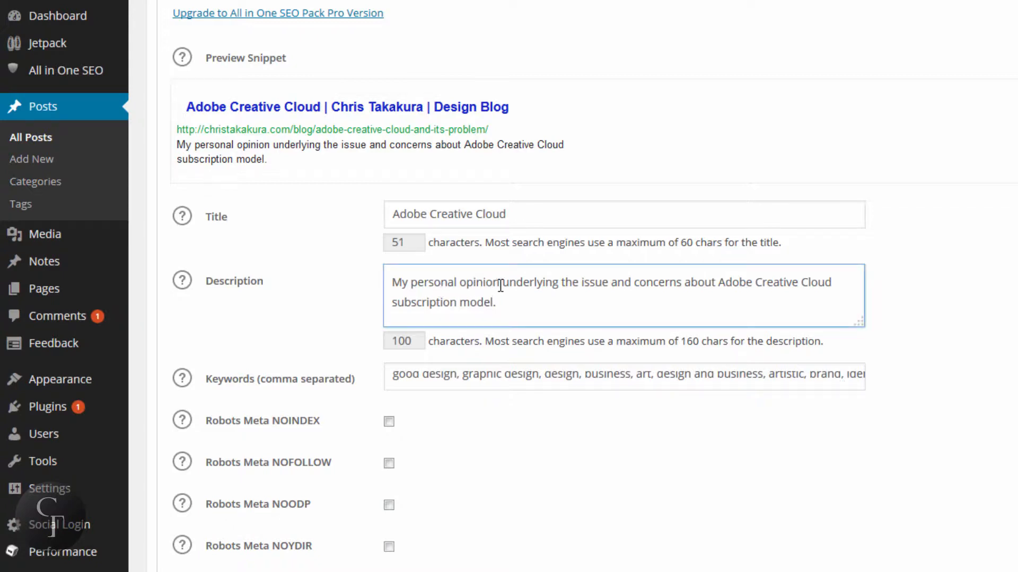
pyautogui.click(1004, 268)
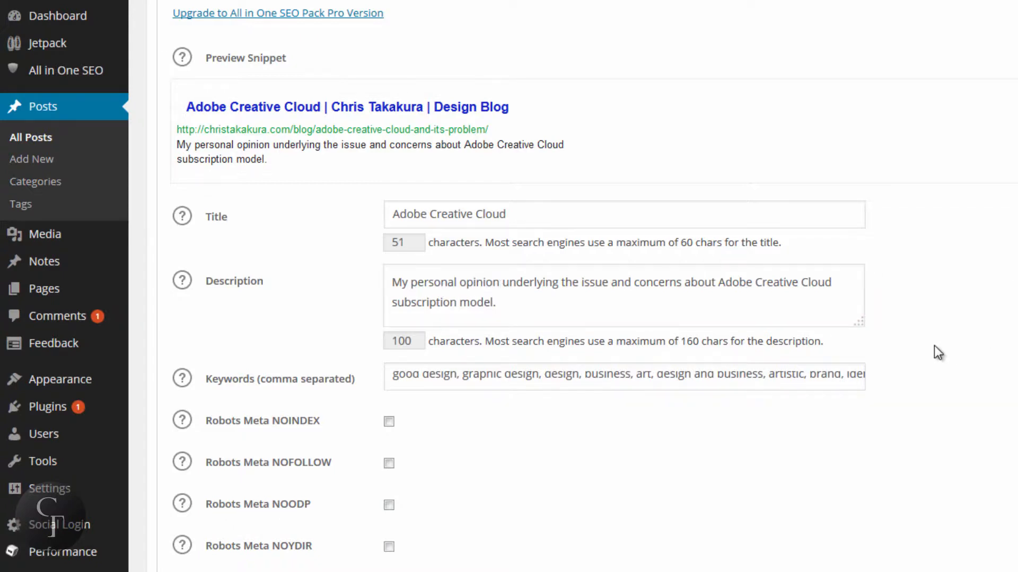
# Step: Proofread and update the post, and return to the list of all posts
pyautogui.scroll(2, 1003, 365)
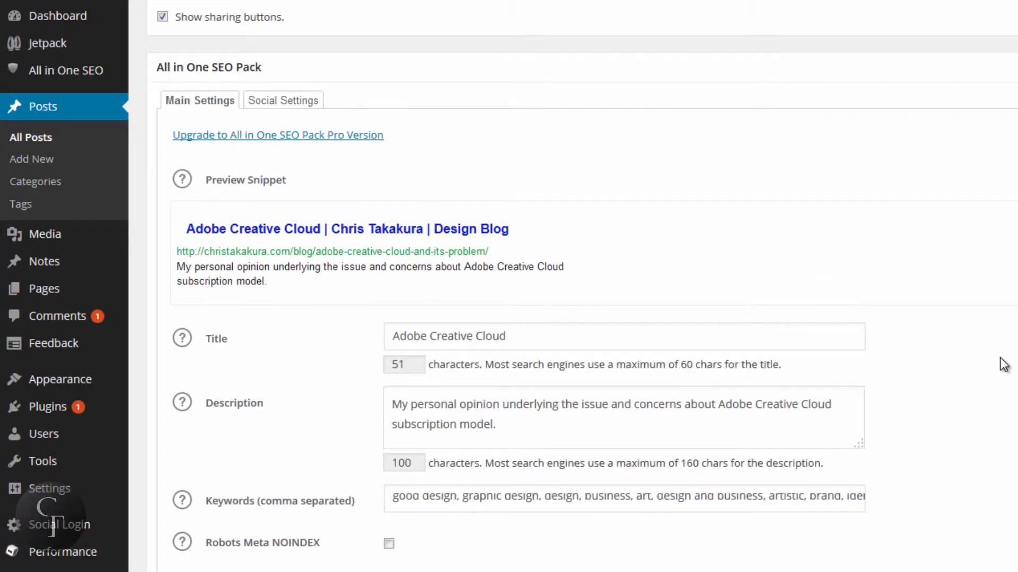
pyautogui.scroll(4, 533, 372)
pyautogui.scroll(12, 581, 286)
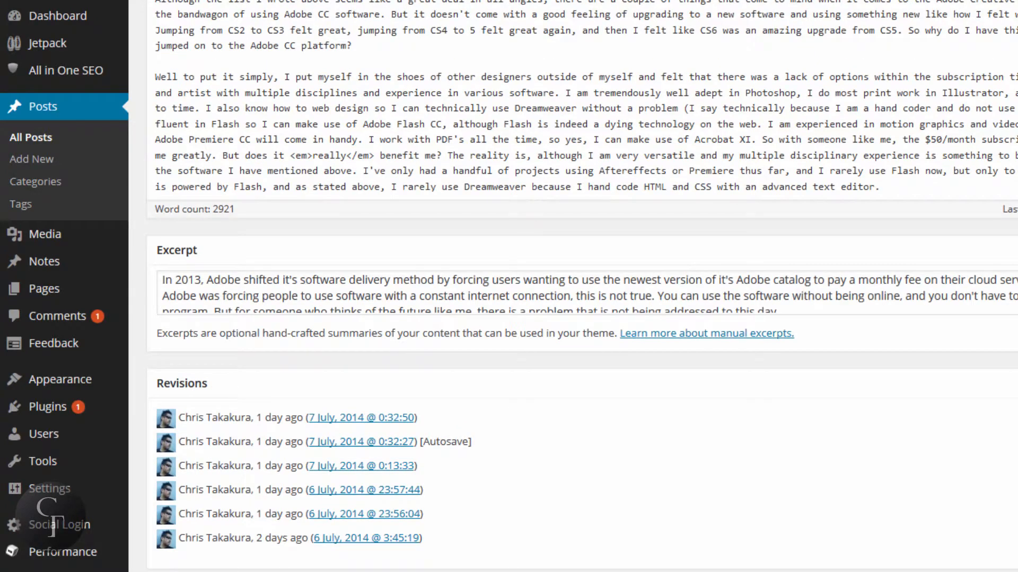
pyautogui.scroll(4, 582, 286)
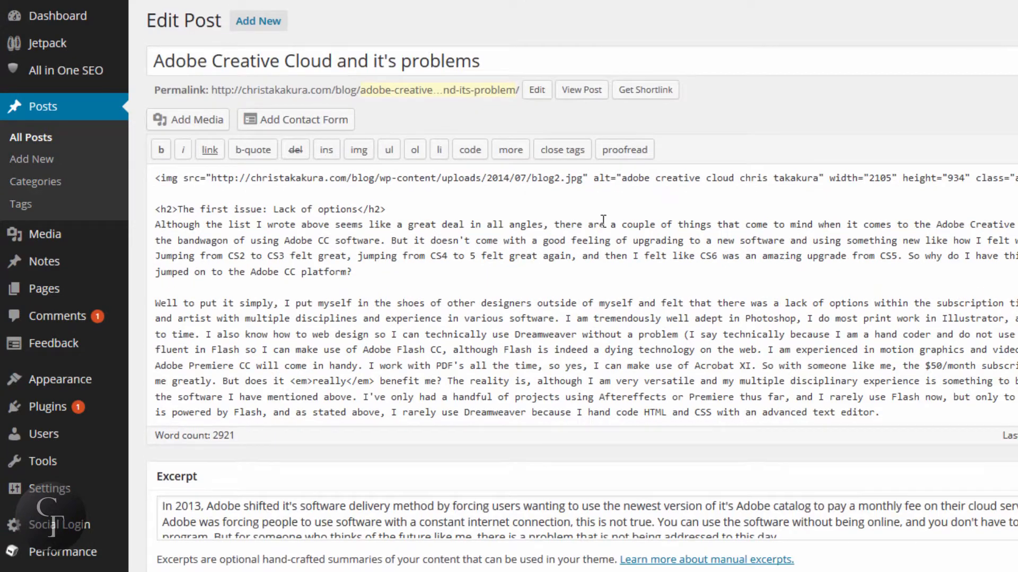
pyautogui.scroll(-2, 582, 286)
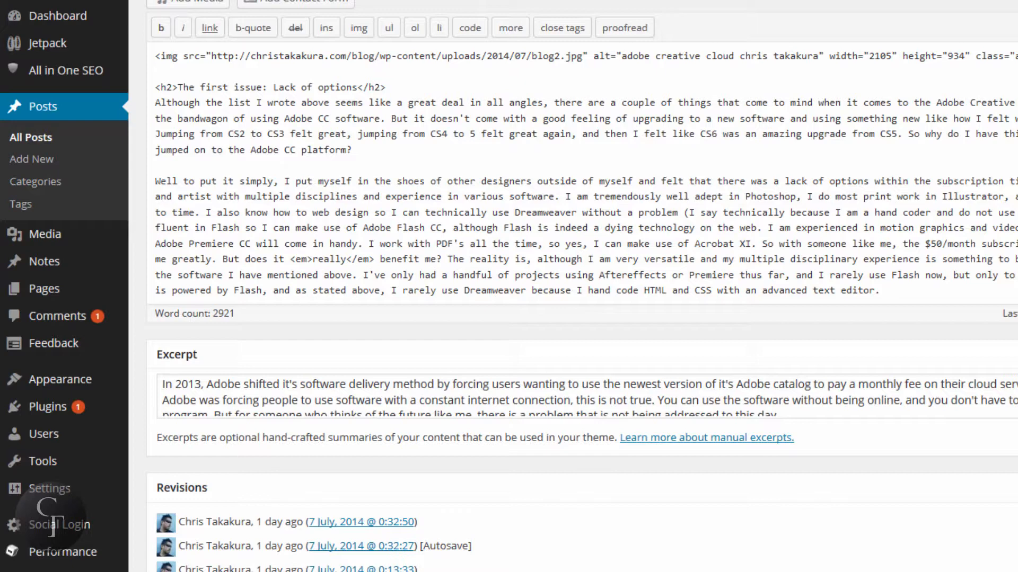
pyautogui.click(624, 27)
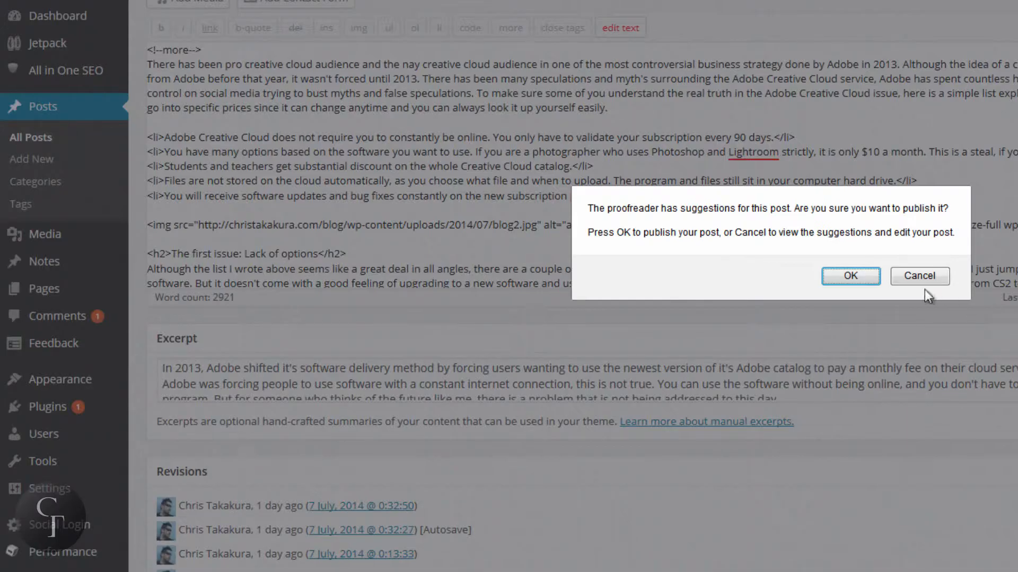
pyautogui.click(926, 281)
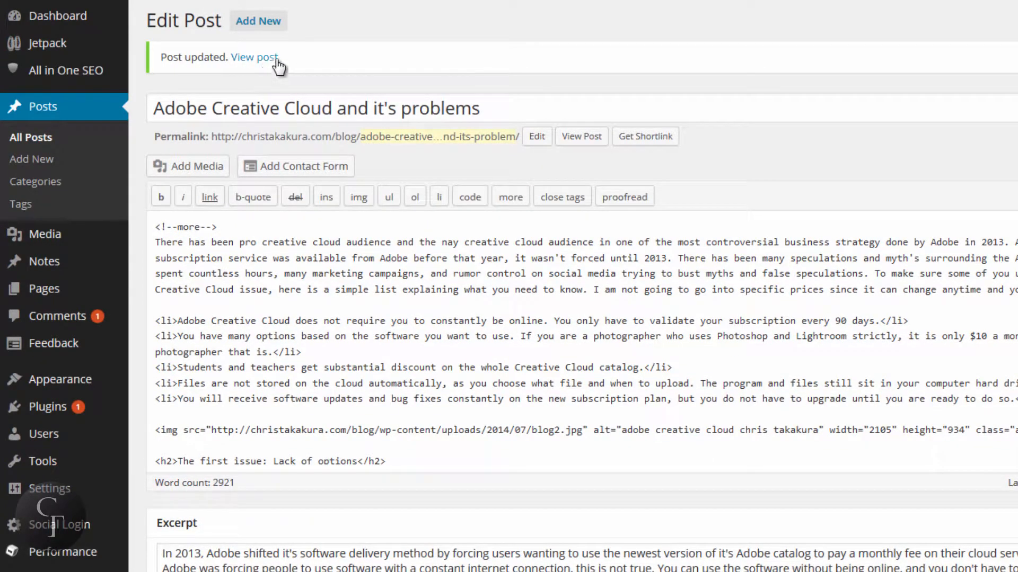
pyautogui.click(44, 139)
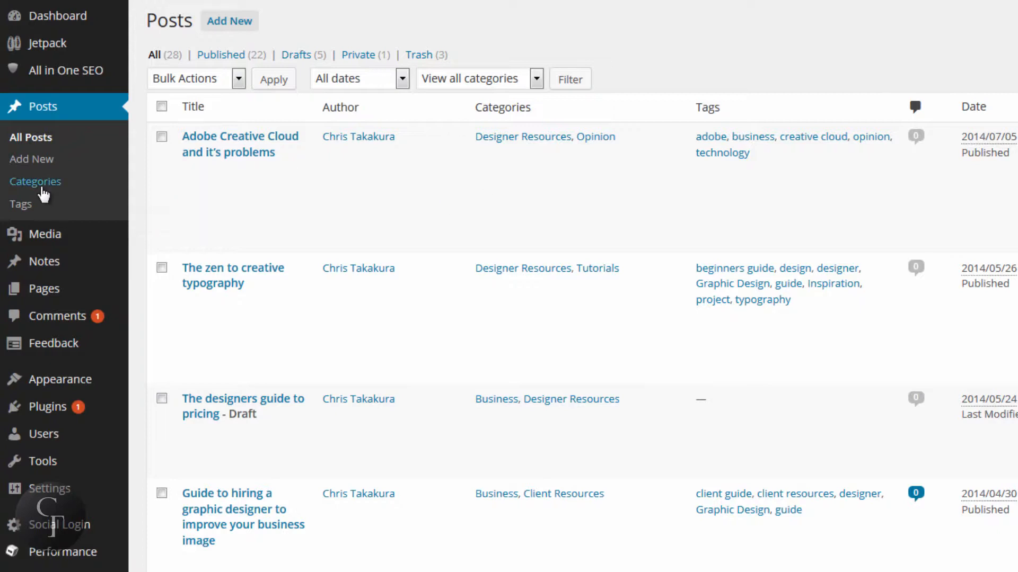
# Step: Go to the list of all pages and open the published page "Dinner" for editing
pyautogui.moveTo(53, 297)
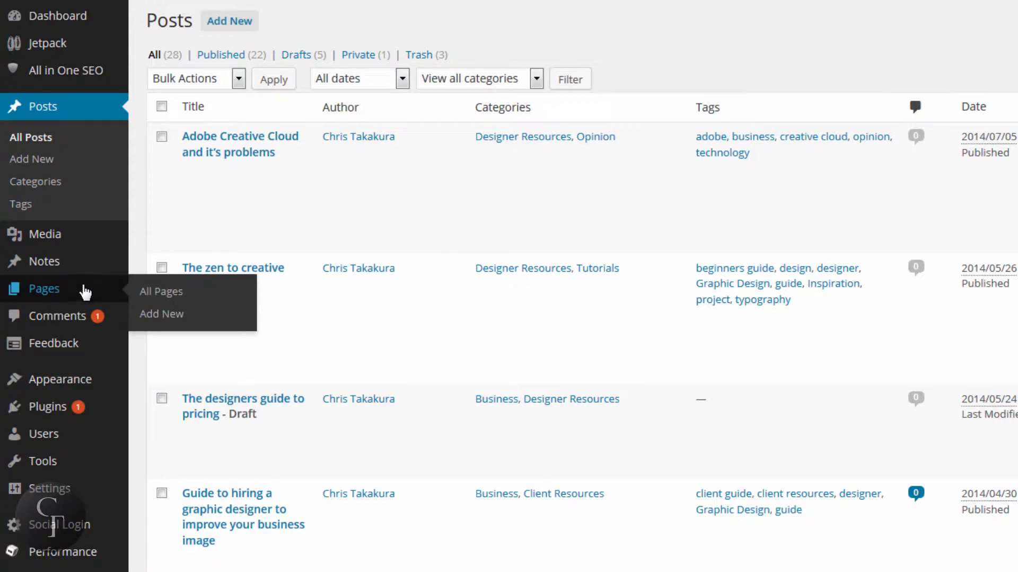
pyautogui.click(52, 290)
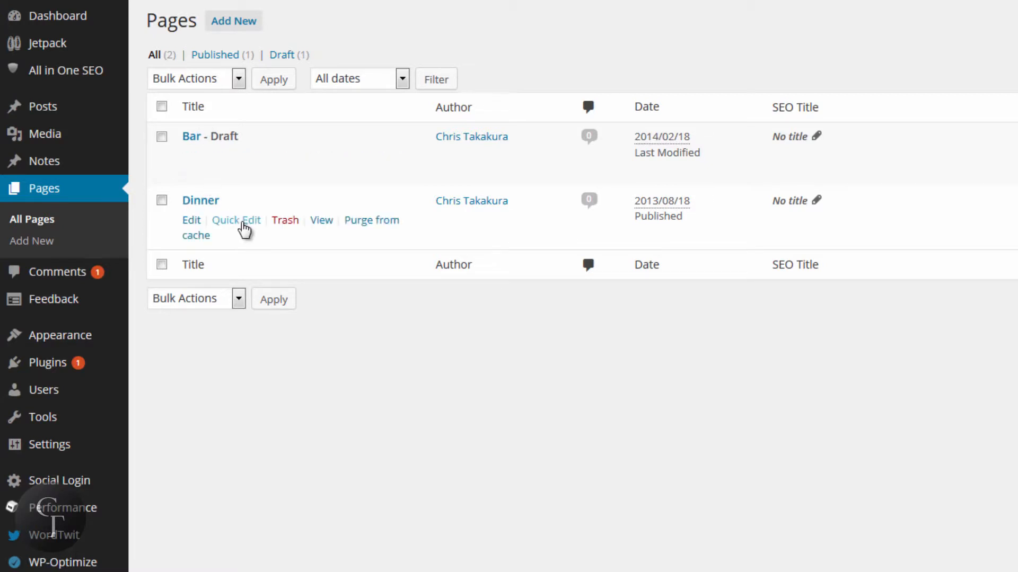
pyautogui.click(192, 222)
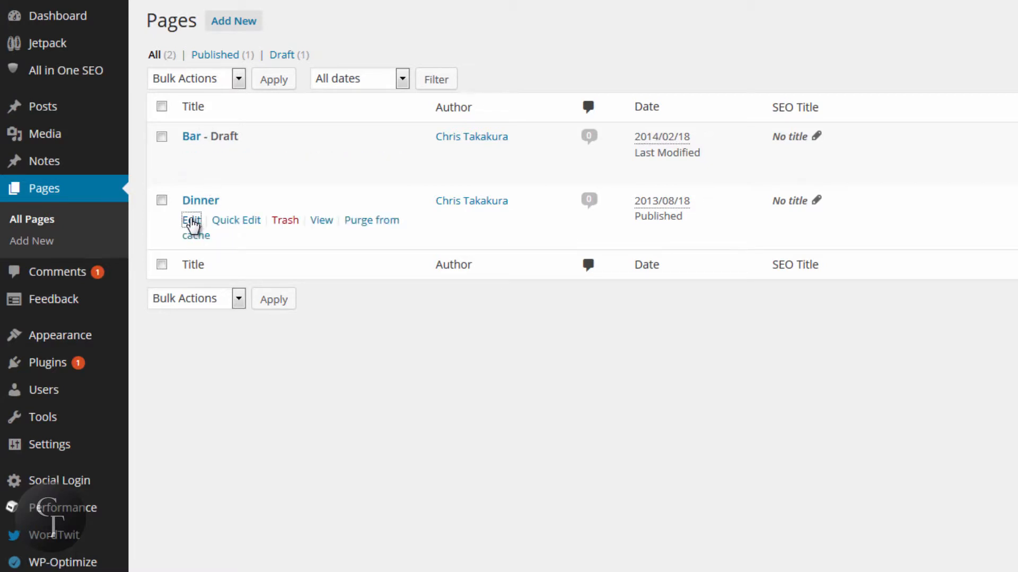
pyautogui.click(304, 244)
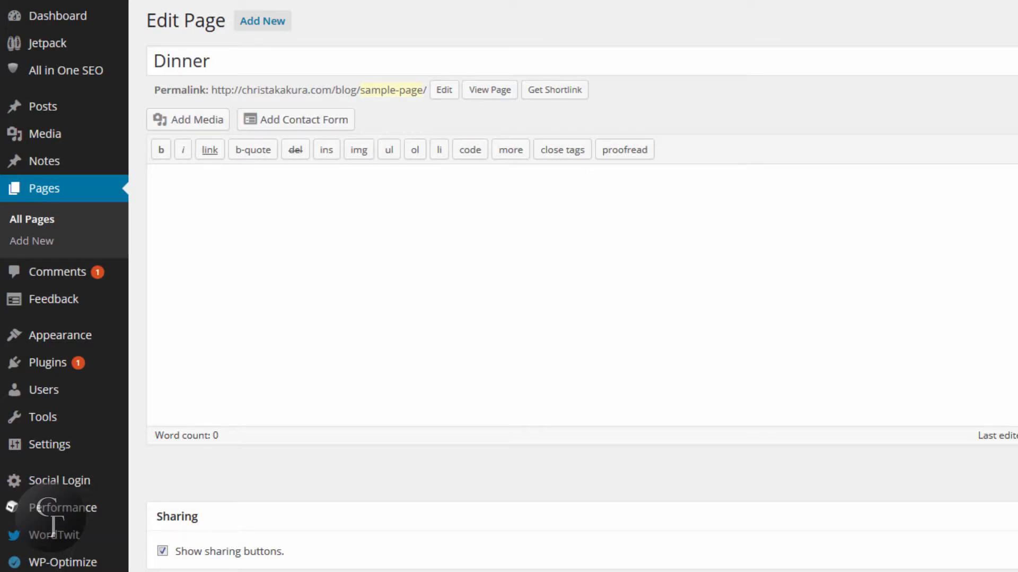
# Step: Find the All in One SEO Pack section of the "Dinner" page and examine its Title, Description and Keywords fields
pyautogui.scroll(-9, 582, 287)
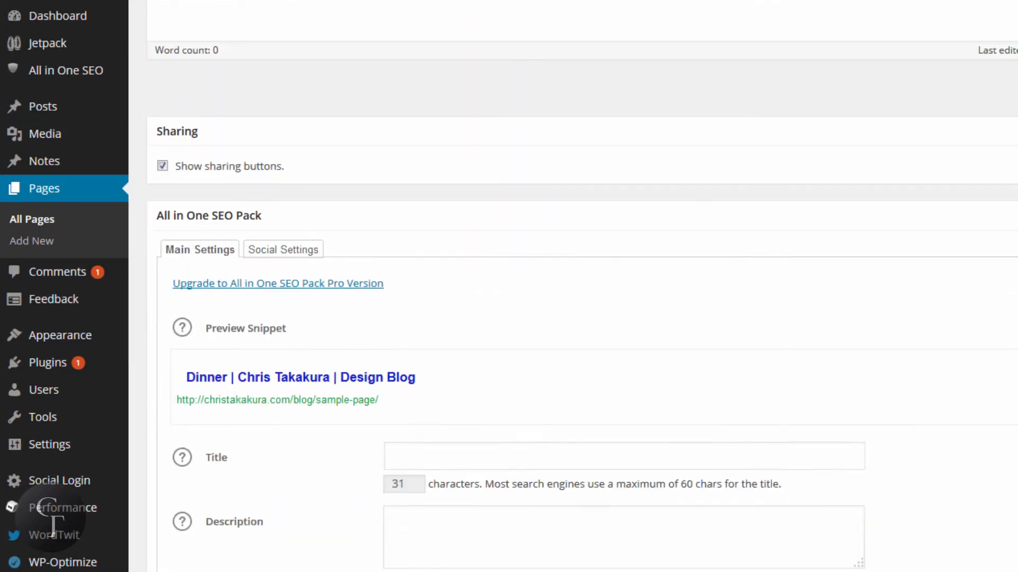
pyautogui.scroll(-2, 343, 132)
pyautogui.scroll(2, 343, 132)
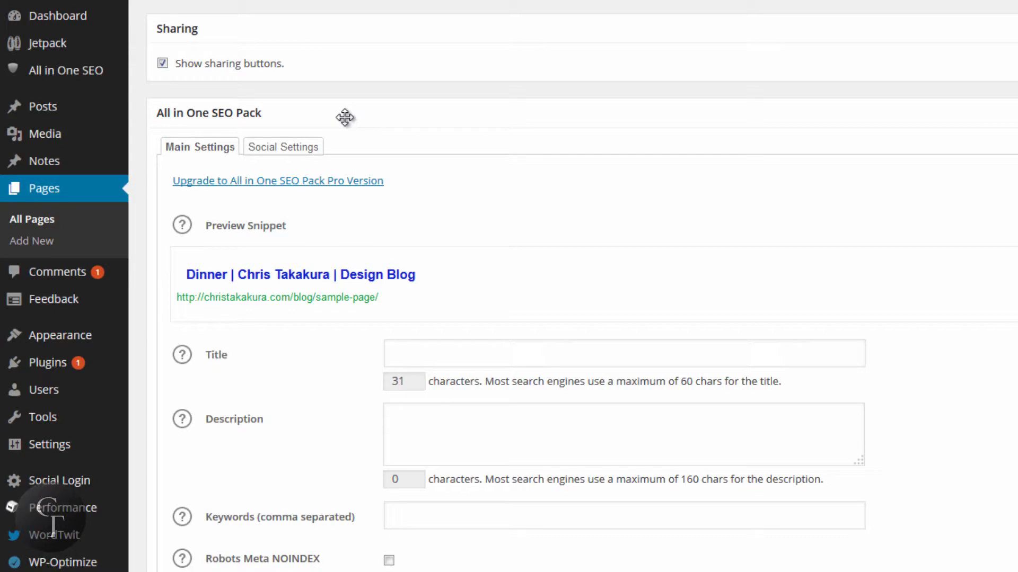
pyautogui.scroll(-2, 504, 183)
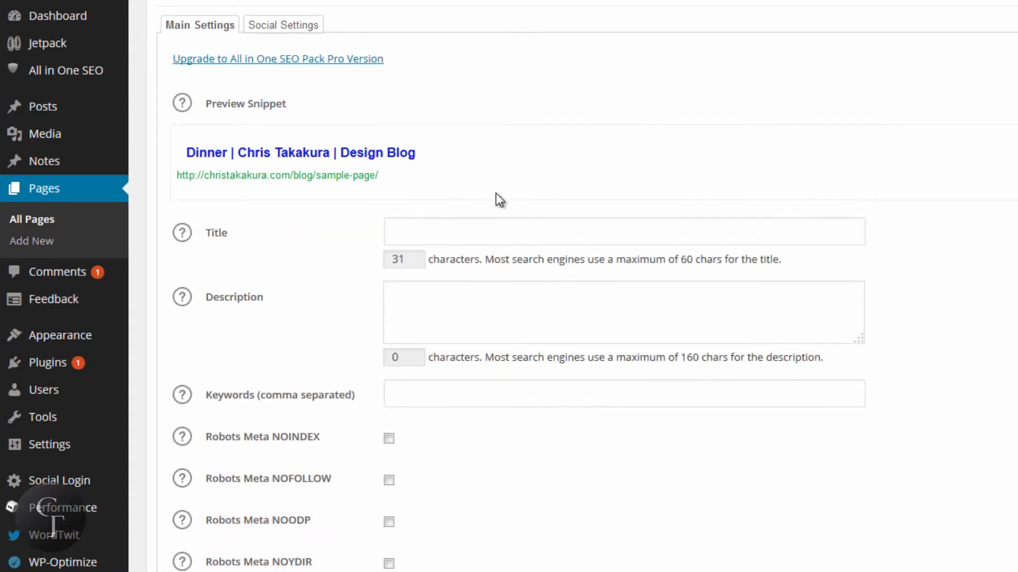
pyautogui.click(452, 236)
pyautogui.click(463, 314)
pyautogui.click(457, 394)
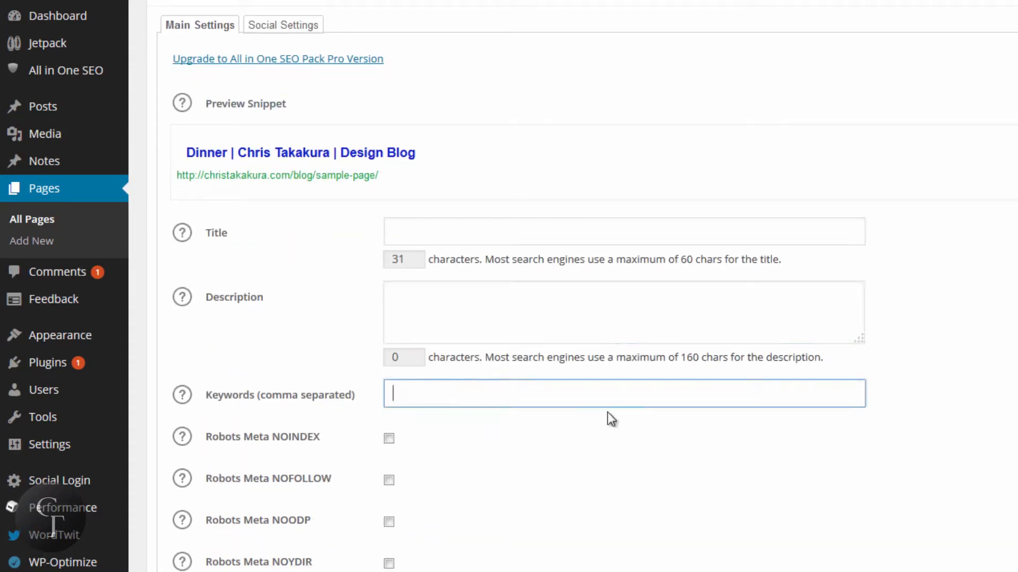
pyautogui.scroll(2, 607, 412)
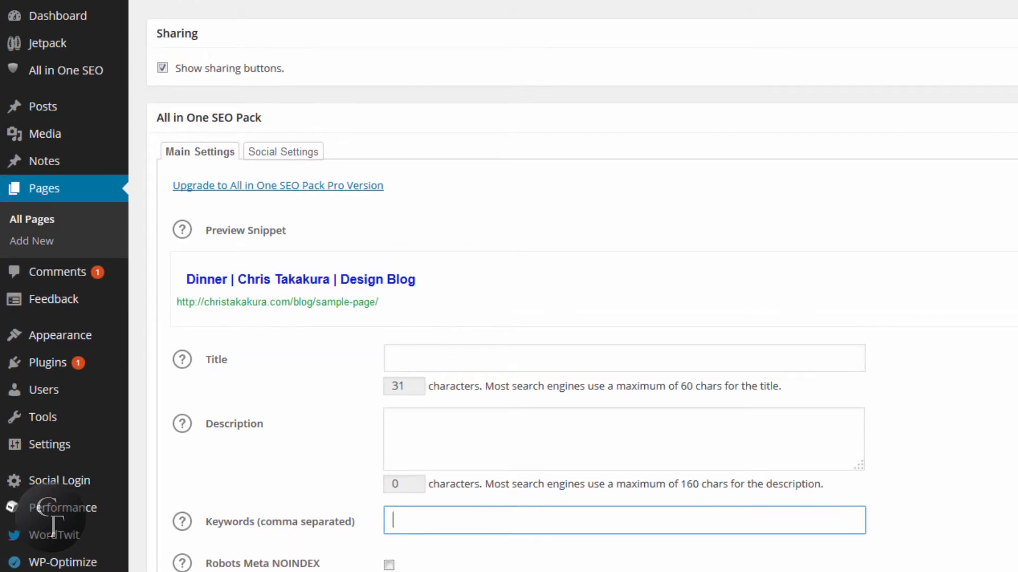
pyautogui.scroll(2, 583, 307)
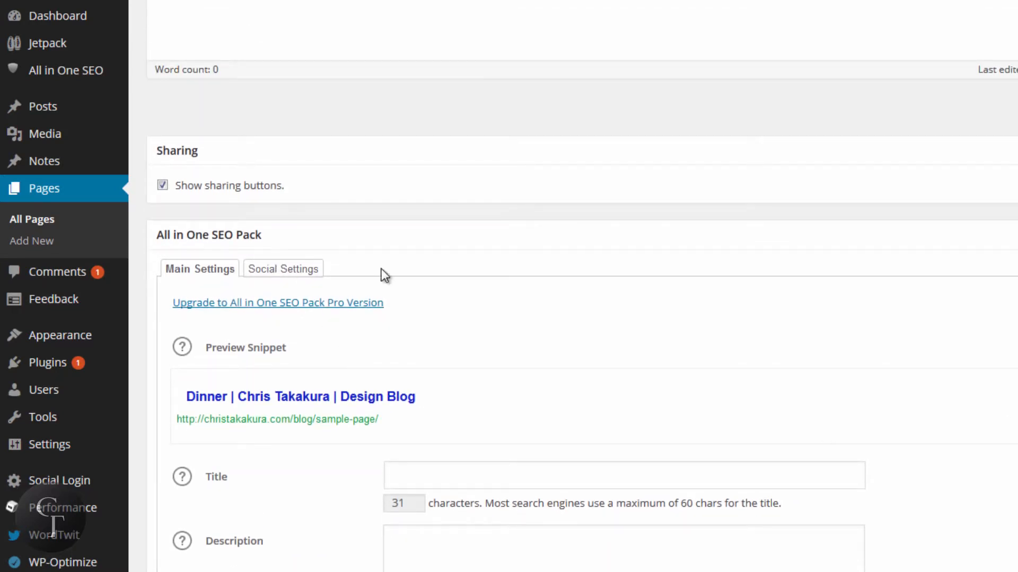
# Step: Show the page's Social Settings in the SEO section and bring up the suggestions for the social Title field
pyautogui.click(295, 273)
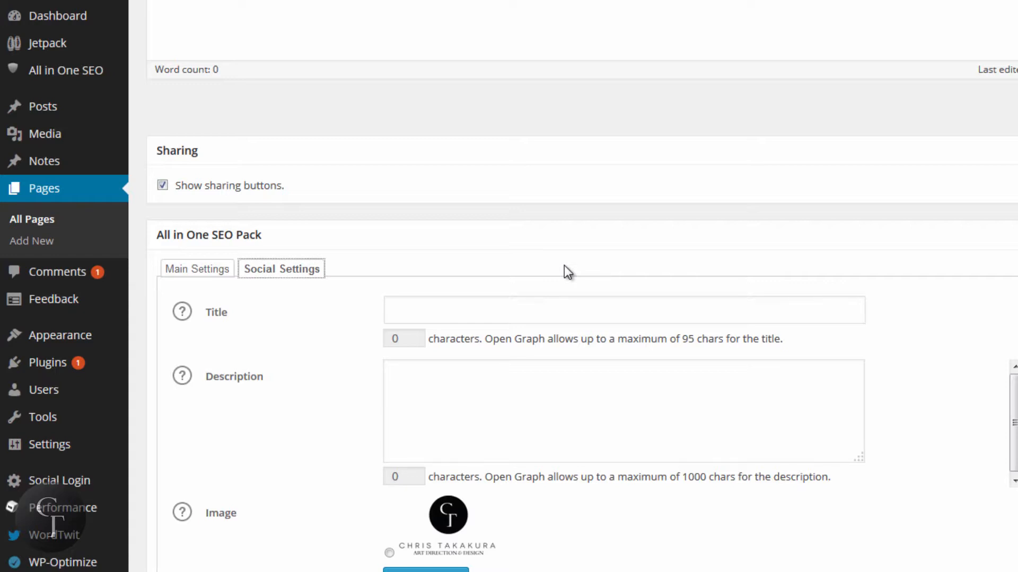
pyautogui.click(482, 300)
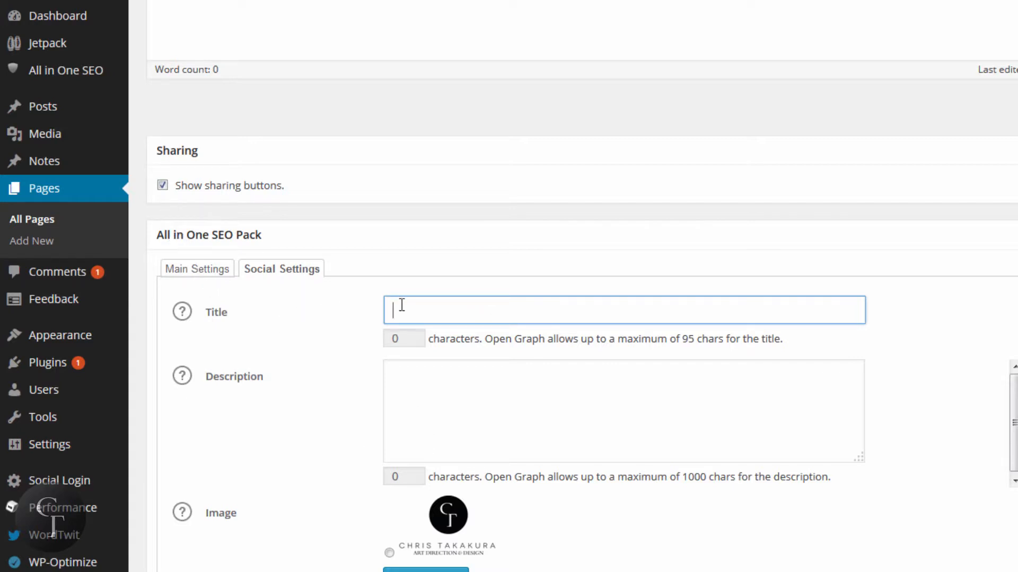
pyautogui.click(430, 304)
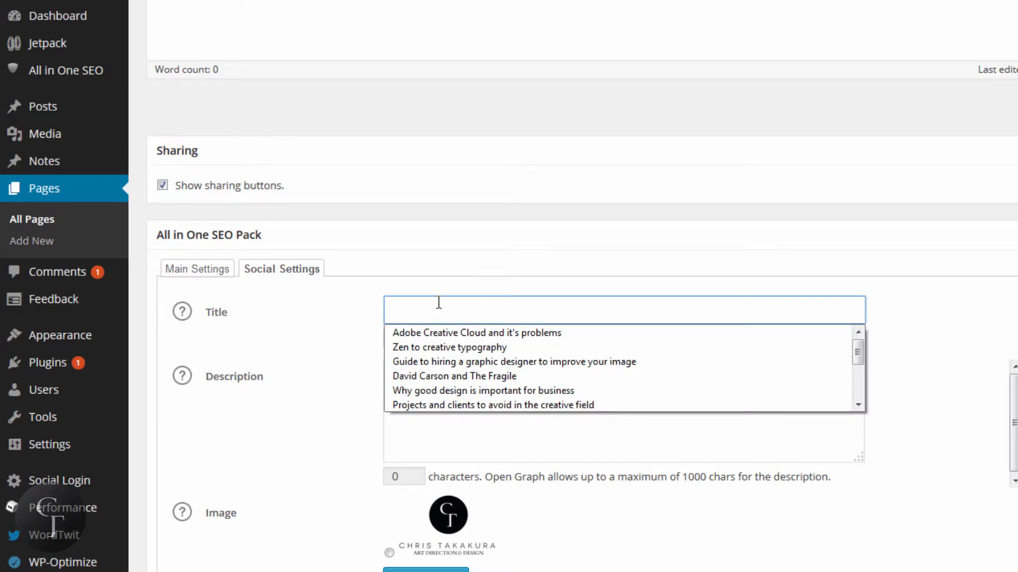
# Step: Compare the page's main SEO settings with its Social Settings, and examine the social Title and Description fields
pyautogui.click(196, 273)
pyautogui.click(196, 273)
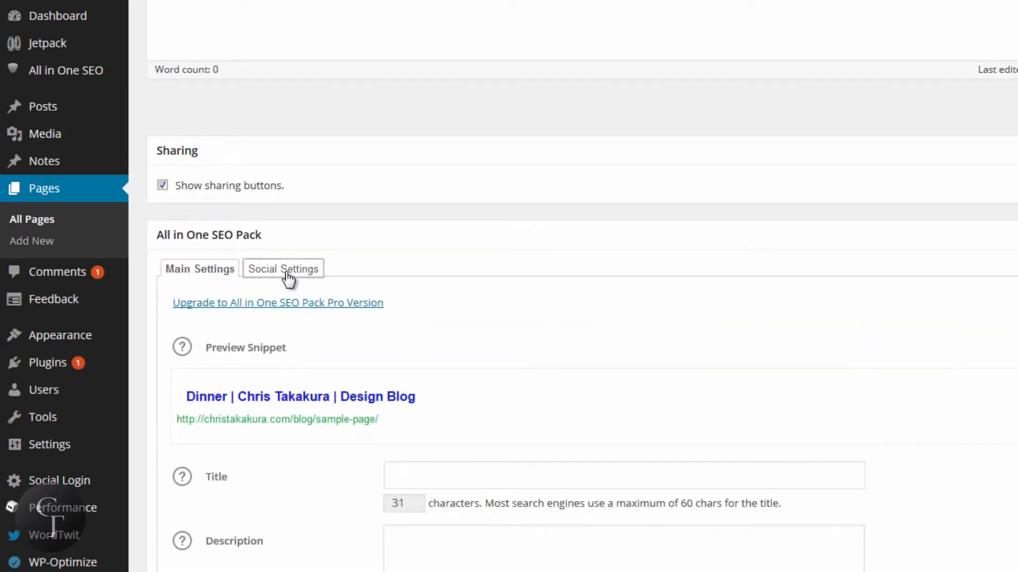
pyautogui.click(288, 277)
pyautogui.click(439, 300)
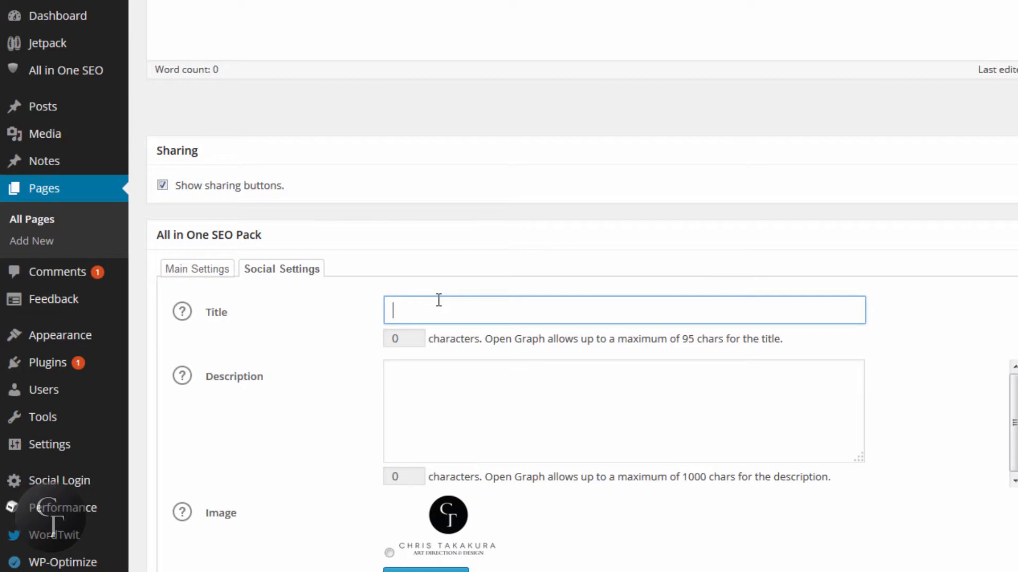
pyautogui.click(515, 391)
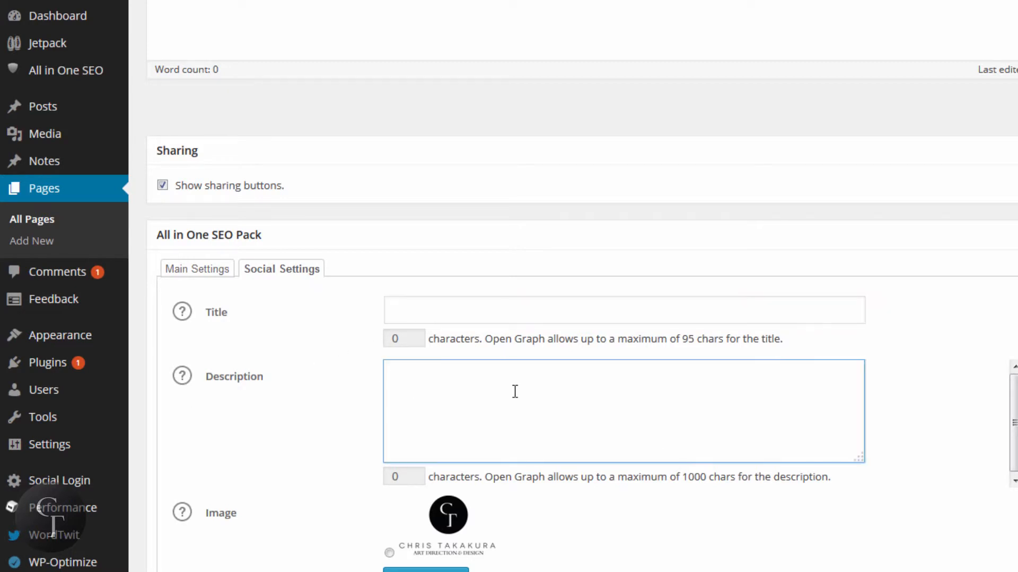
# Step: Select the logo as the page's social image and check the Custom Image field
pyautogui.scroll(-2, 645, 532)
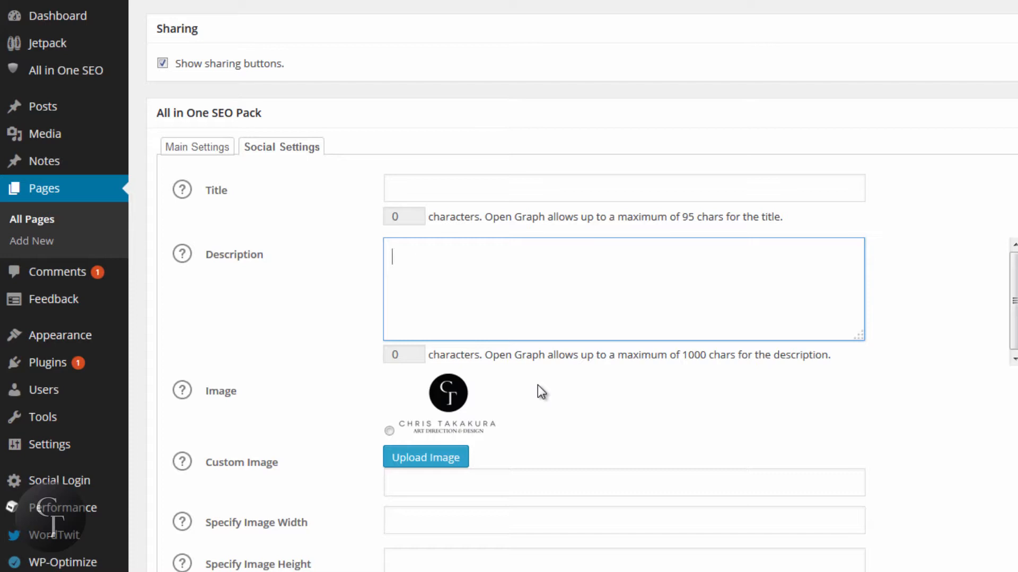
pyautogui.click(389, 431)
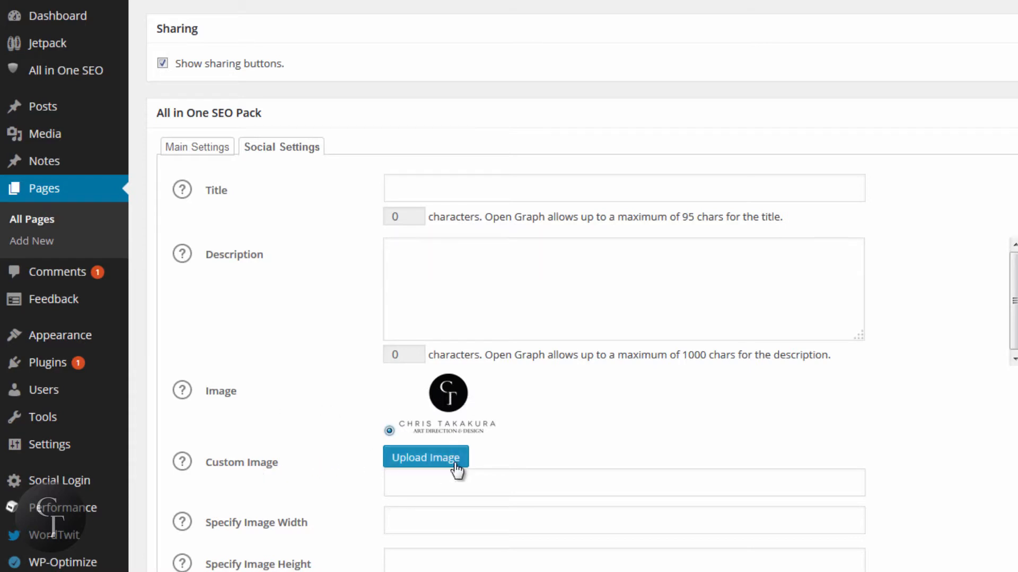
pyautogui.click(451, 487)
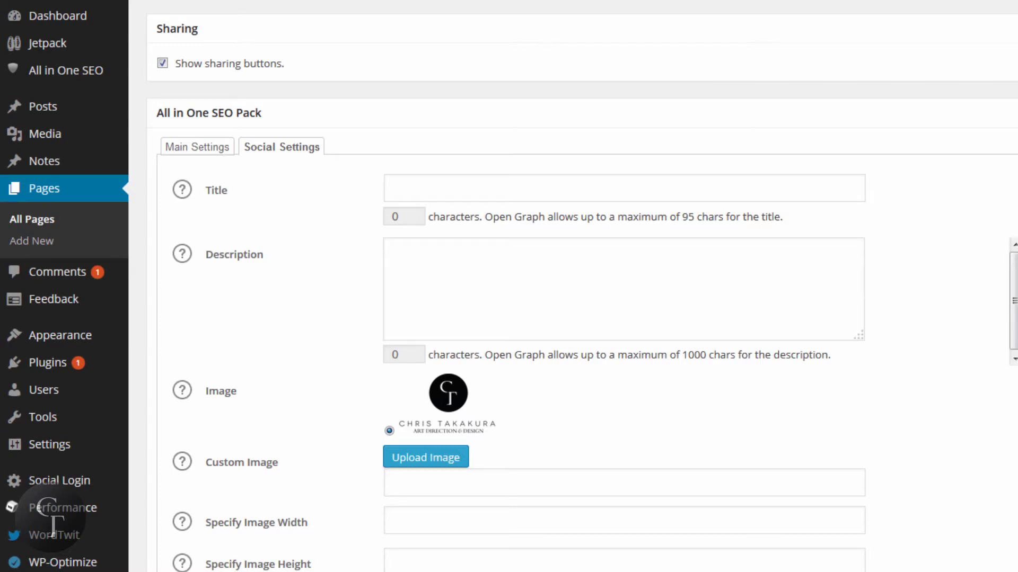
# Step: Try out "Gallery" as the "Dinner" page's social title and clear the field again
pyautogui.scroll(7, 583, 286)
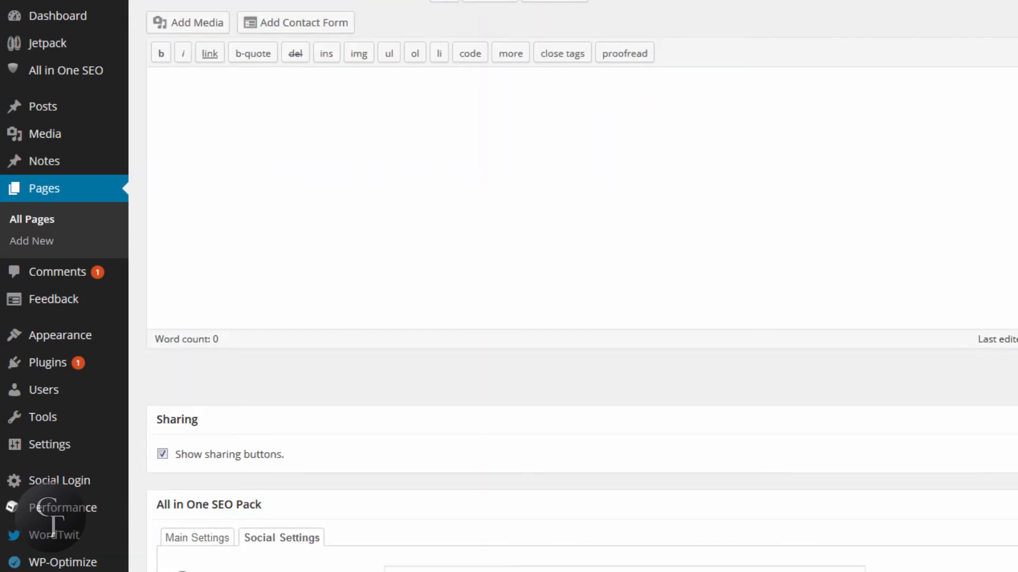
pyautogui.scroll(-1, 583, 286)
pyautogui.scroll(2, 583, 287)
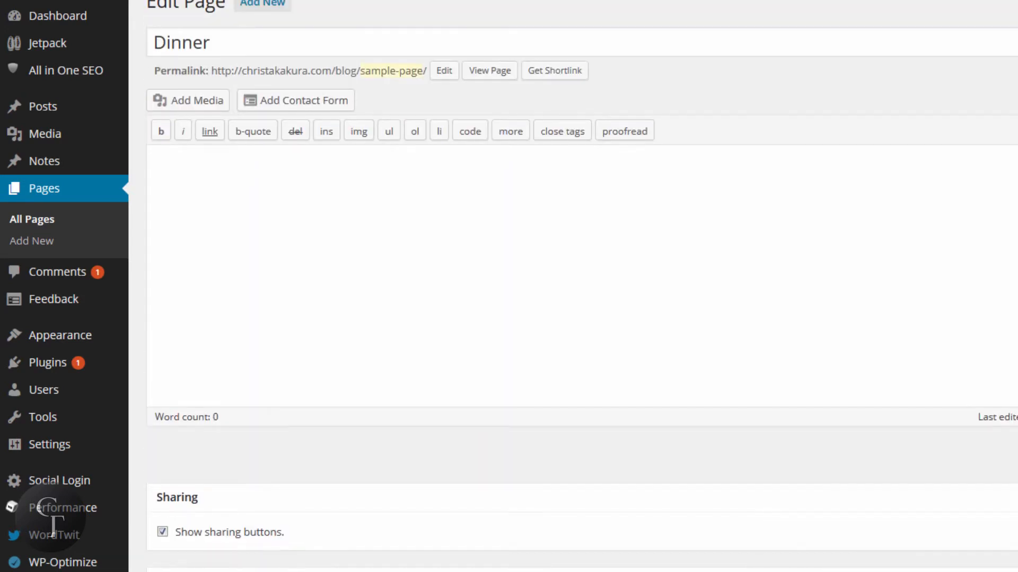
pyautogui.scroll(1, 583, 286)
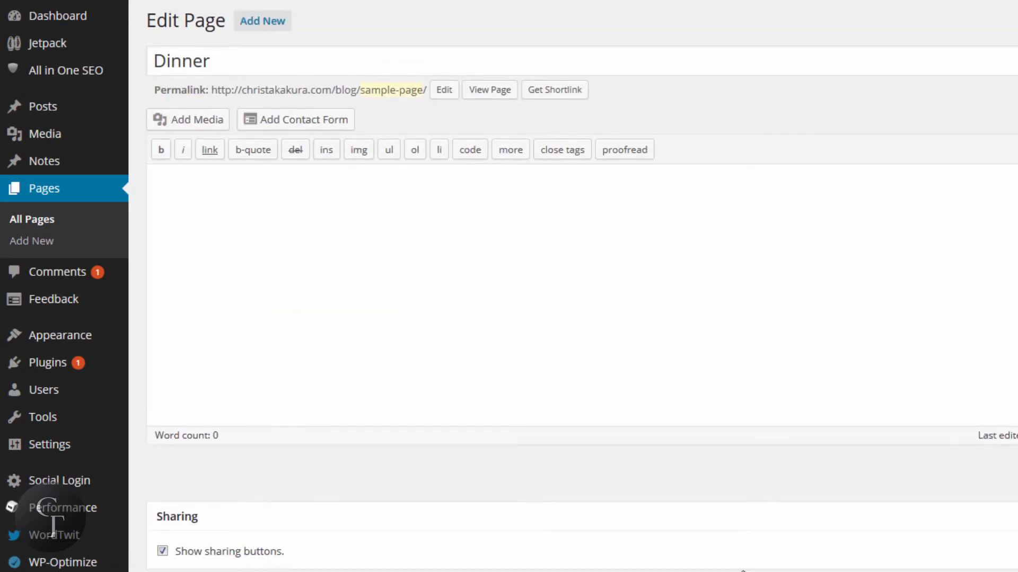
pyautogui.scroll(-5, 583, 286)
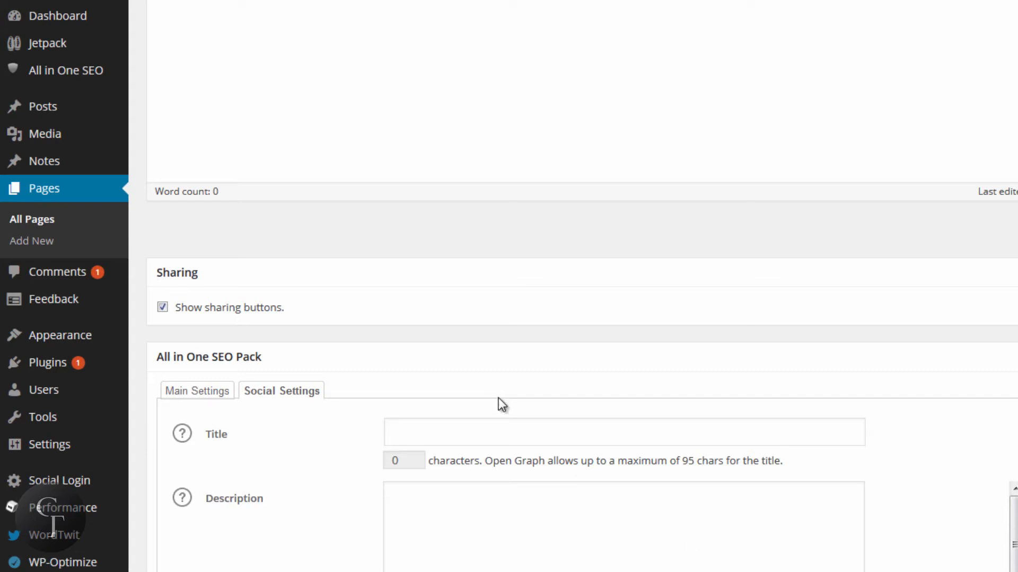
pyautogui.click(484, 435)
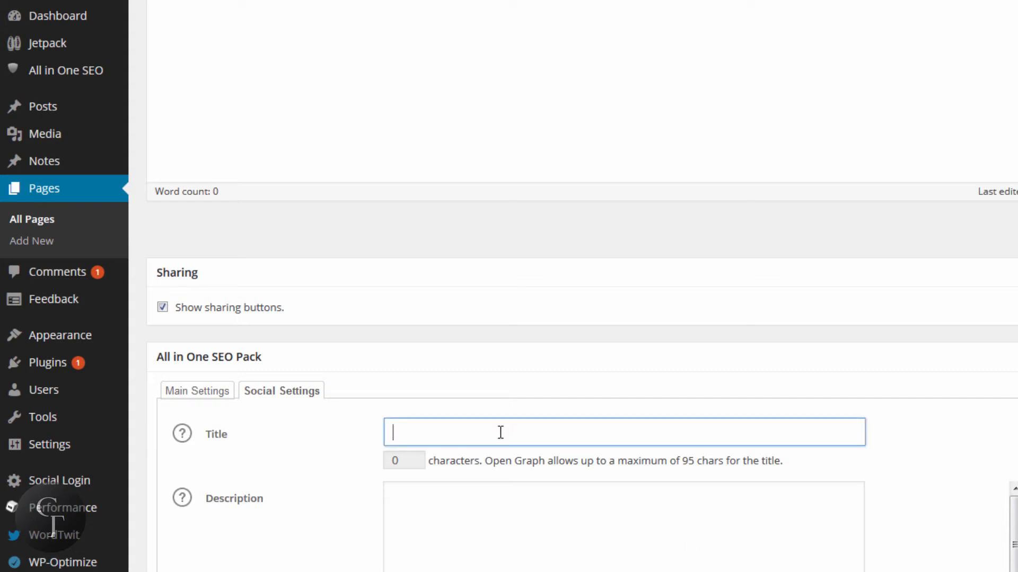
pyautogui.write('Gallery')
pyautogui.hotkey('ctrl', 'a')
pyautogui.press('BackSpace')
pyautogui.write('Gallery')
pyautogui.hotkey('ctrl', 'a')
pyautogui.press('BackSpace')
pyautogui.click(506, 510)
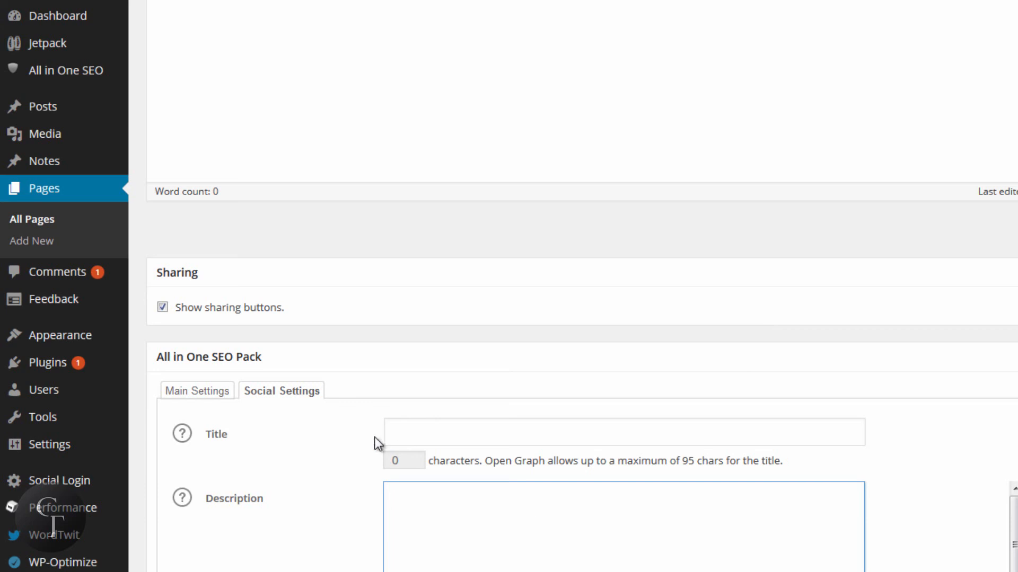
# Step: Review the page's main SEO settings and preview snippet once more, and go to the list of posts
pyautogui.click(199, 394)
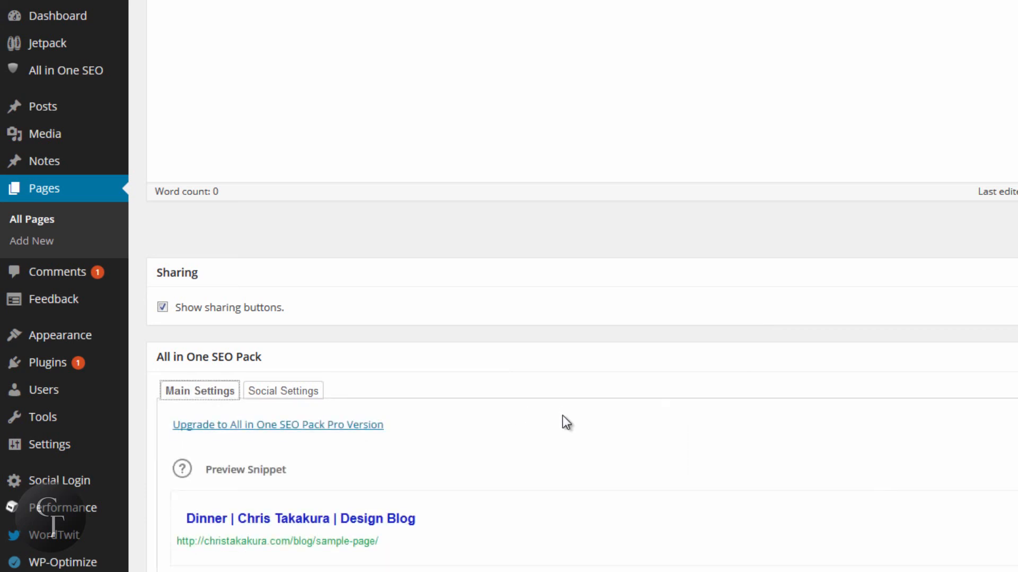
pyautogui.scroll(-2, 562, 415)
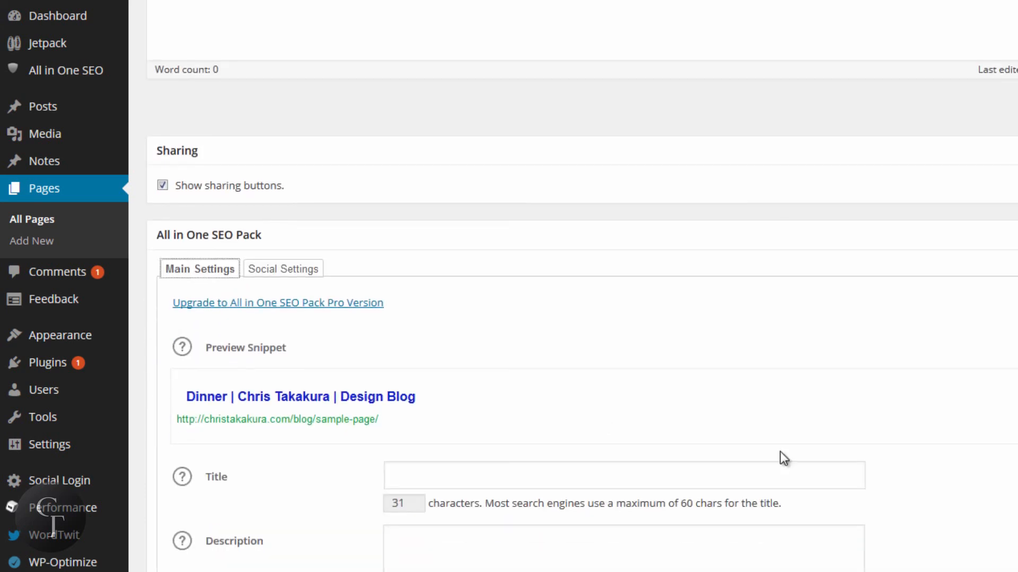
pyautogui.scroll(5, 779, 458)
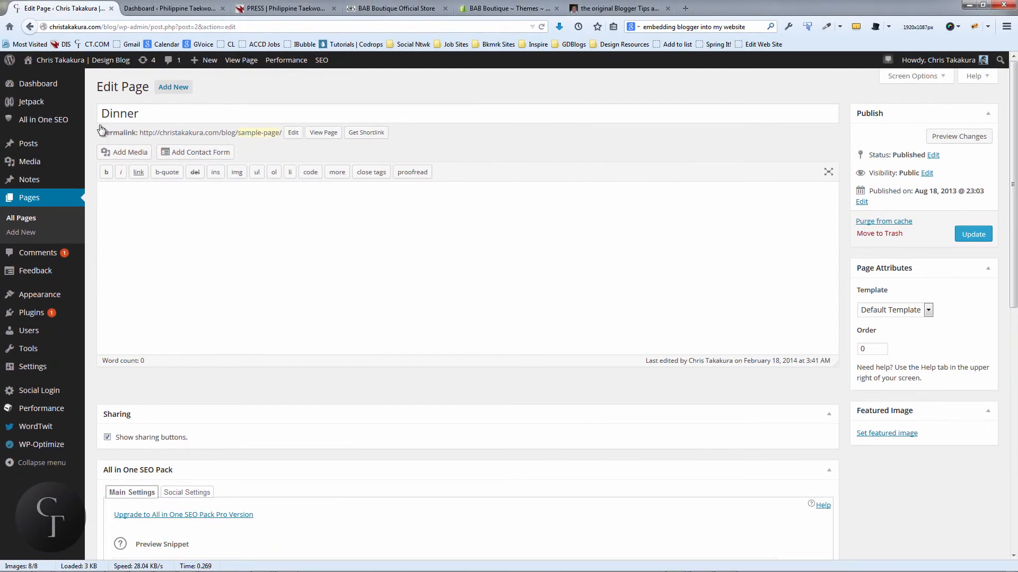
pyautogui.moveTo(50, 116)
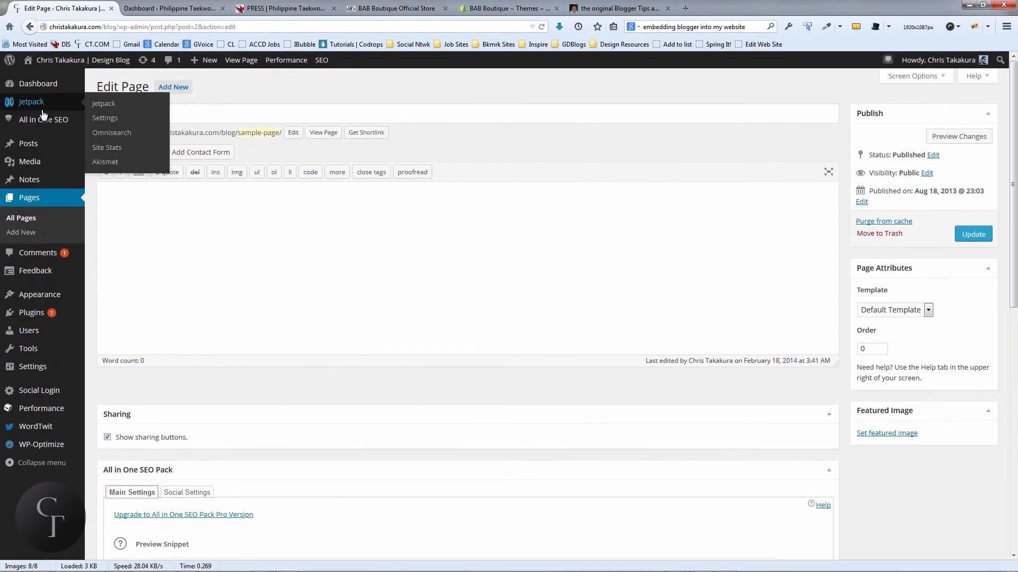
pyautogui.click(33, 143)
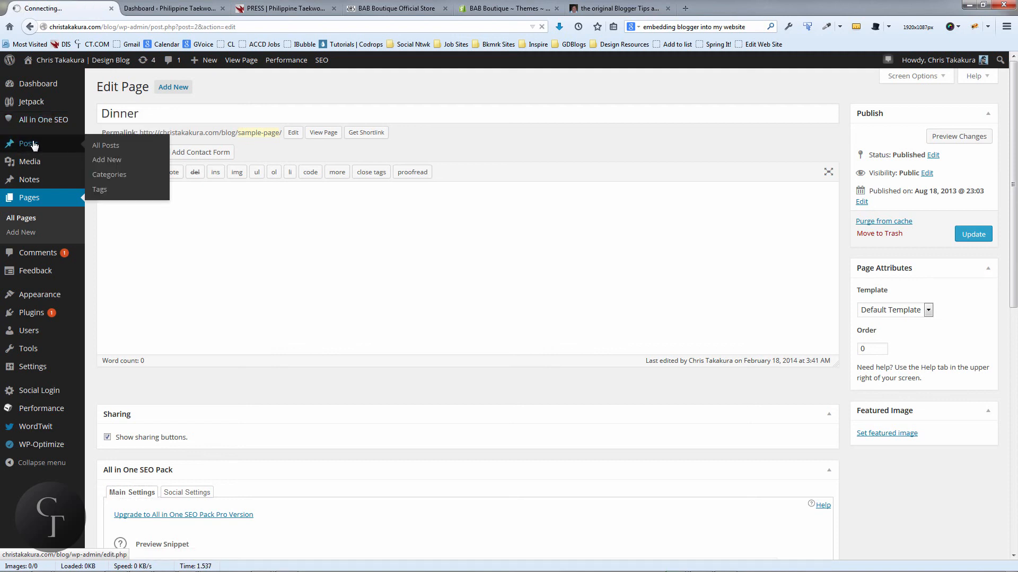